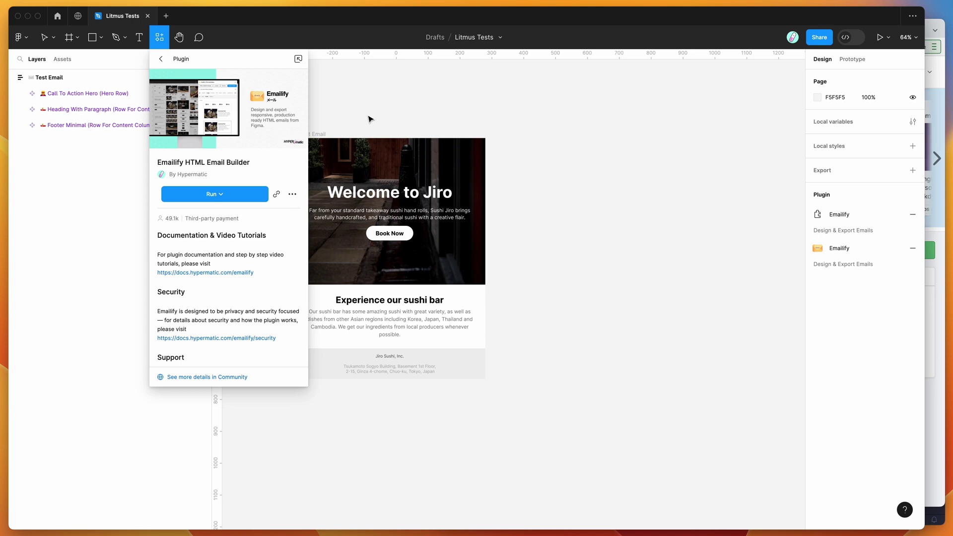
Step: Close the Emailify plugin details page and return to the Test Email frame
key("Escape")
Step: Launch Emailify HTML Email Builder from the canvas menu's saved plugins
right_click(352, 109)
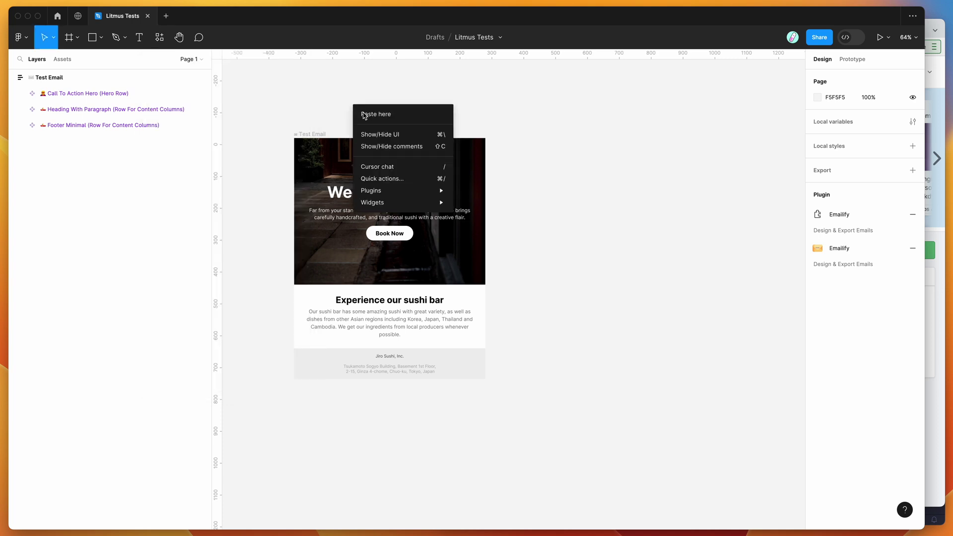
mouse_move(382, 191)
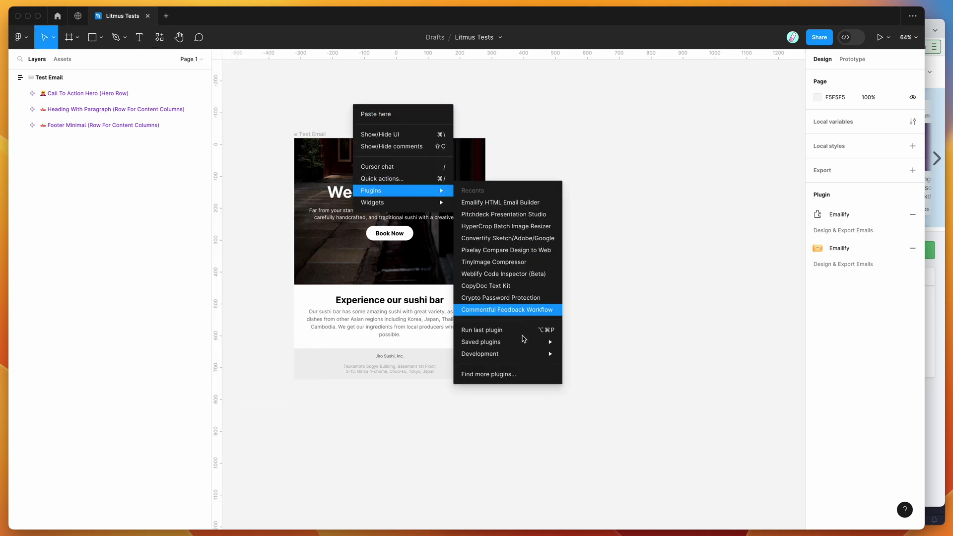
mouse_move(521, 342)
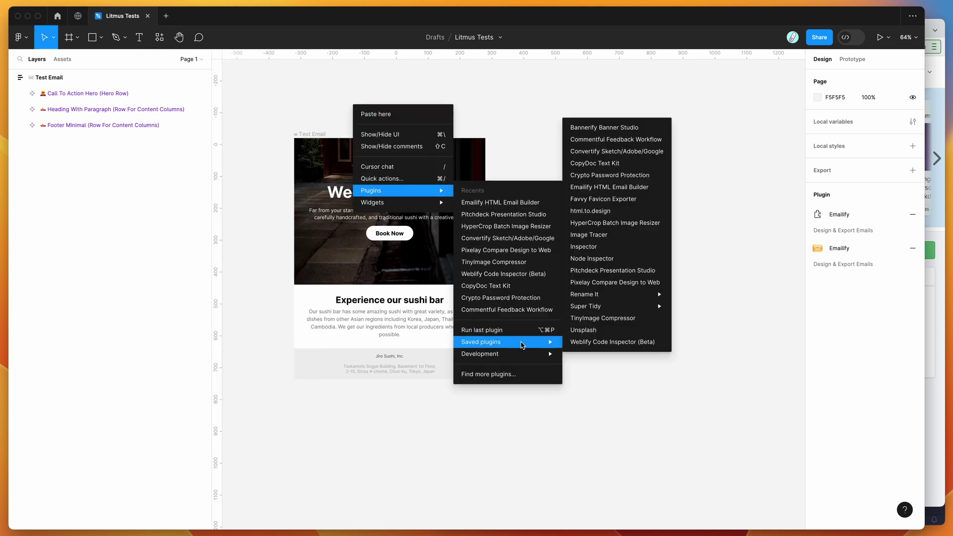
left_click(607, 188)
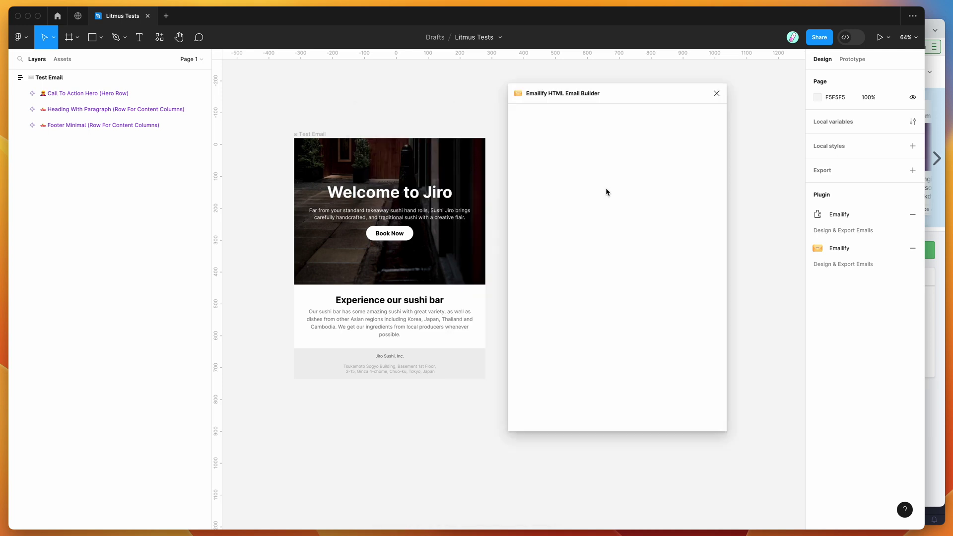
Step: Position the plugin window beside the email and select the Test Email frame
left_click_drag(626, 101, 669, 105)
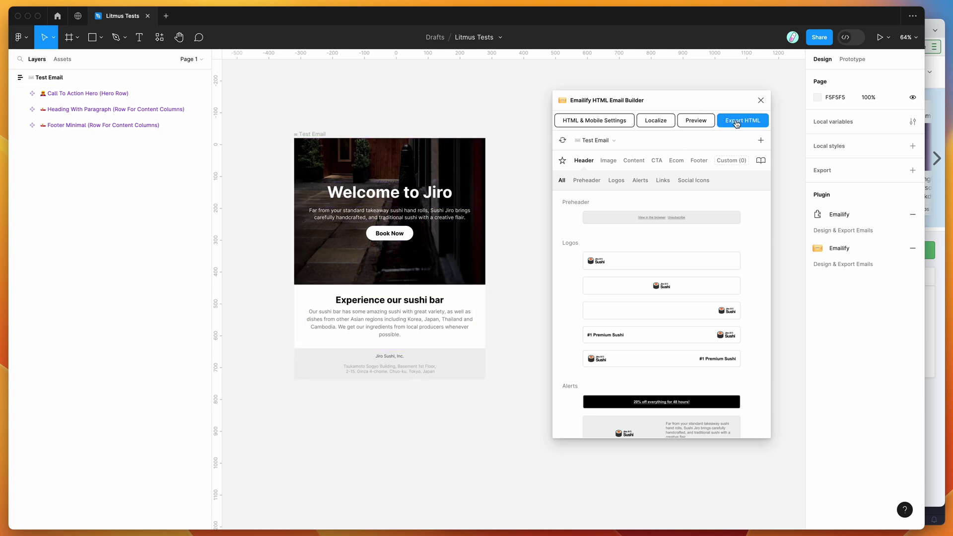
mouse_move(714, 98)
left_mouse_down()
mouse_move(697, 88)
mouse_move(708, 92)
left_mouse_up()
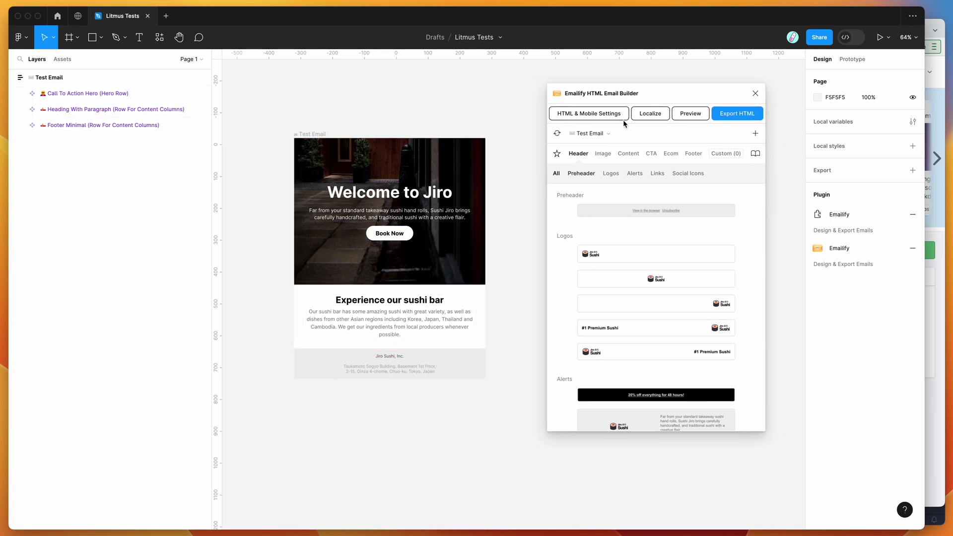
left_click_drag(630, 94, 617, 93)
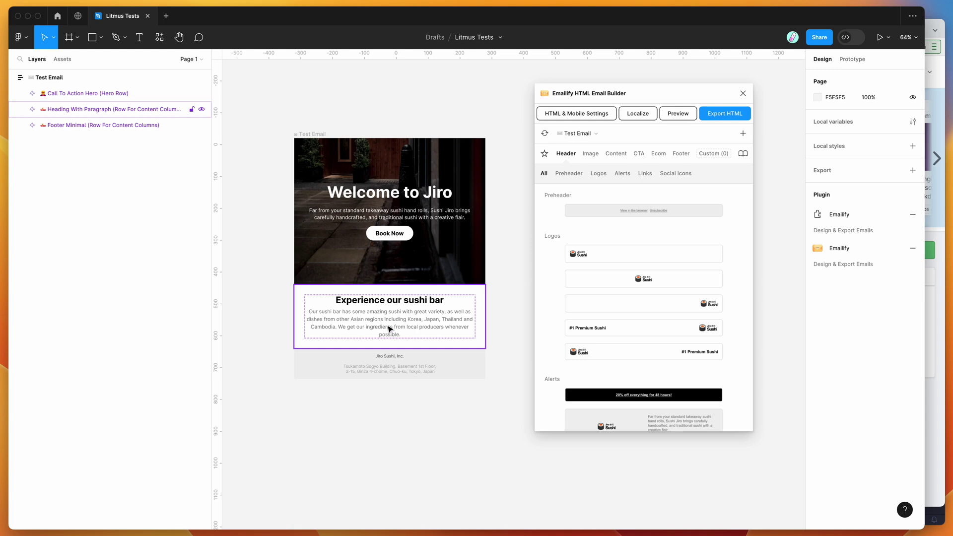
left_click(322, 135)
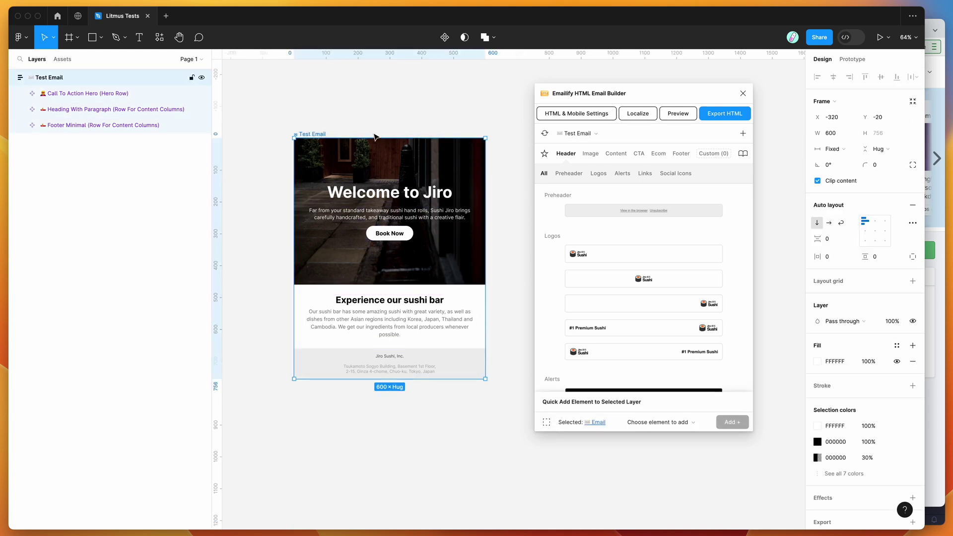
Step: Add the Head Sushi Chef card from Emailify's Image elements to the email
left_click(616, 154)
left_click(591, 153)
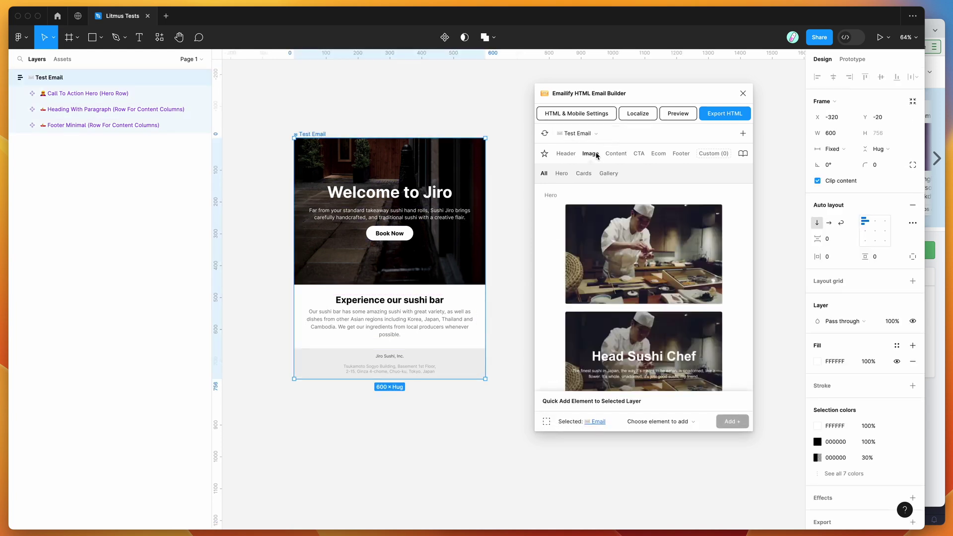
scroll(616, 273, "down", 3)
scroll(616, 274, "down", 5)
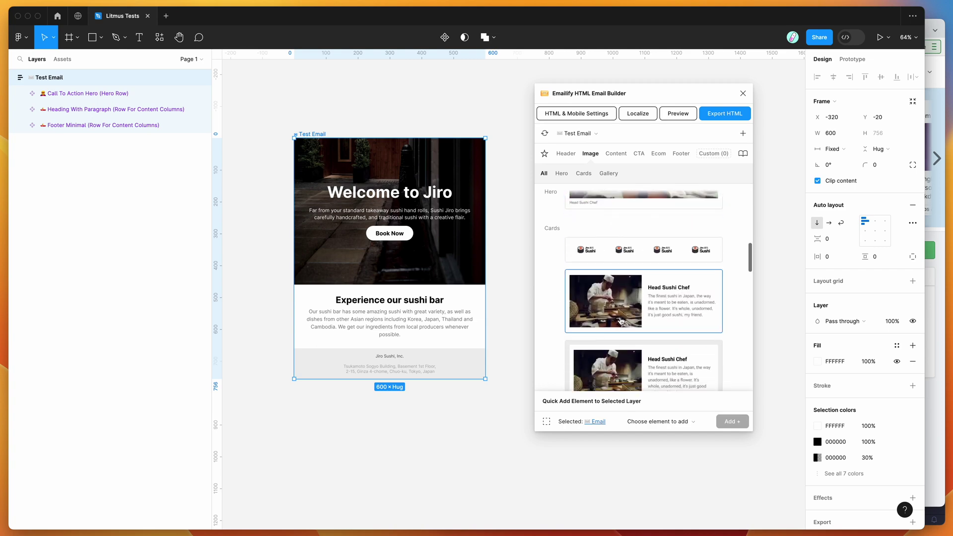
left_click(616, 285)
Step: Move the new Image Text Split row directly below the Welcome to Jiro hero
left_click(424, 395)
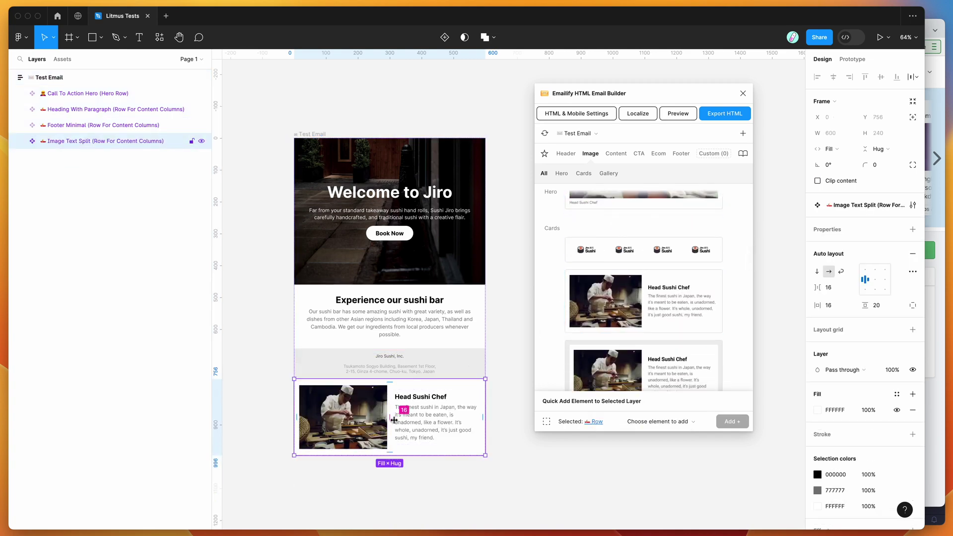
left_click_drag(425, 422, 424, 334)
left_click(458, 109)
left_click(311, 134)
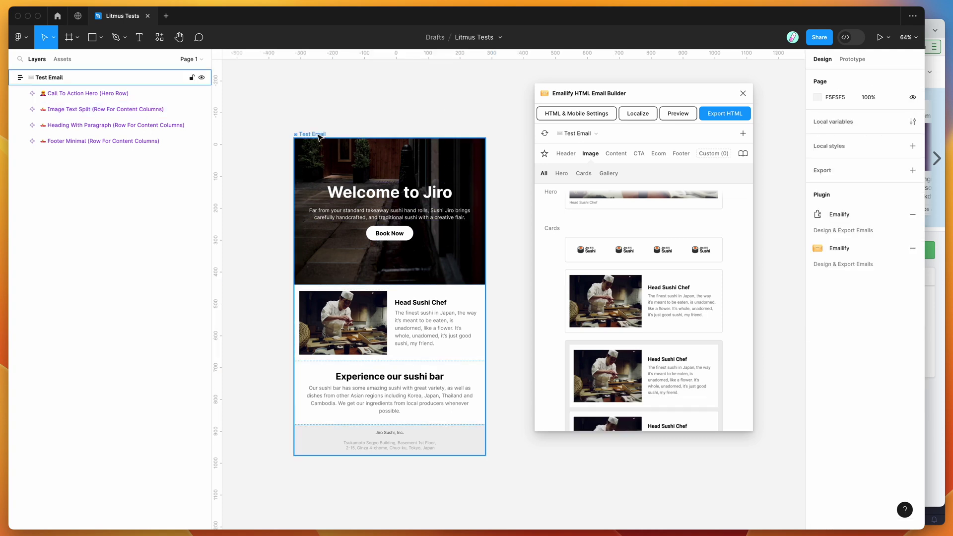
left_click_drag(641, 94, 638, 107)
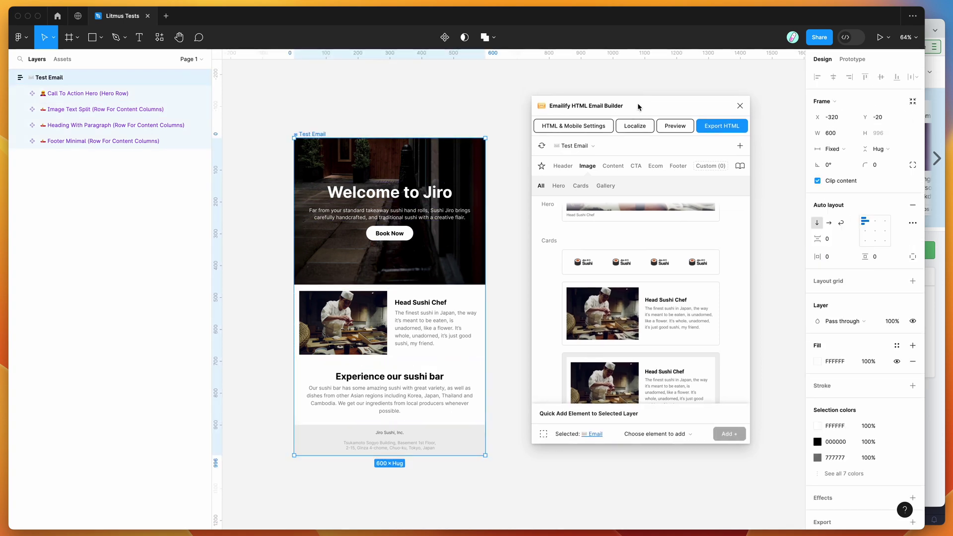
Step: Export the Test Email to HTML with hosted image URLs and download the .zip file
left_click(718, 131)
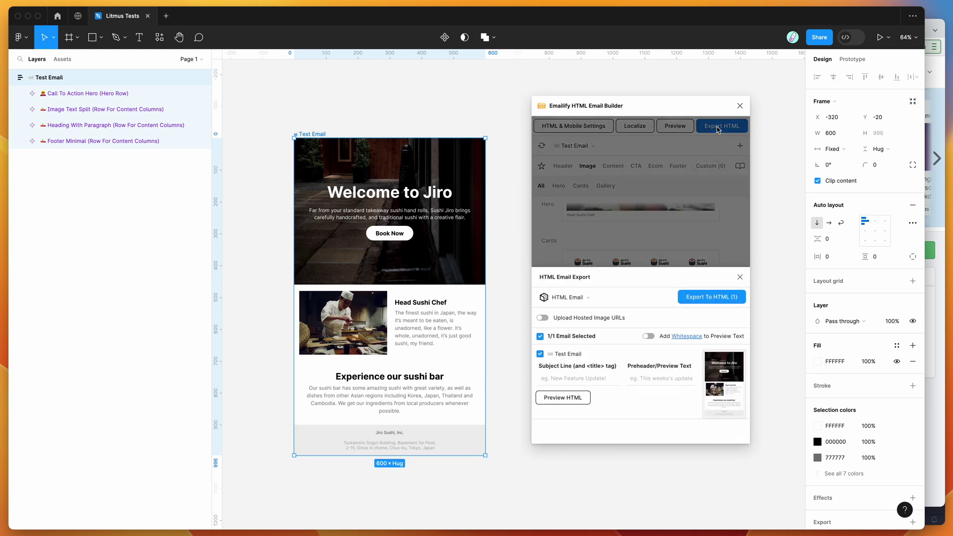
left_click(580, 322)
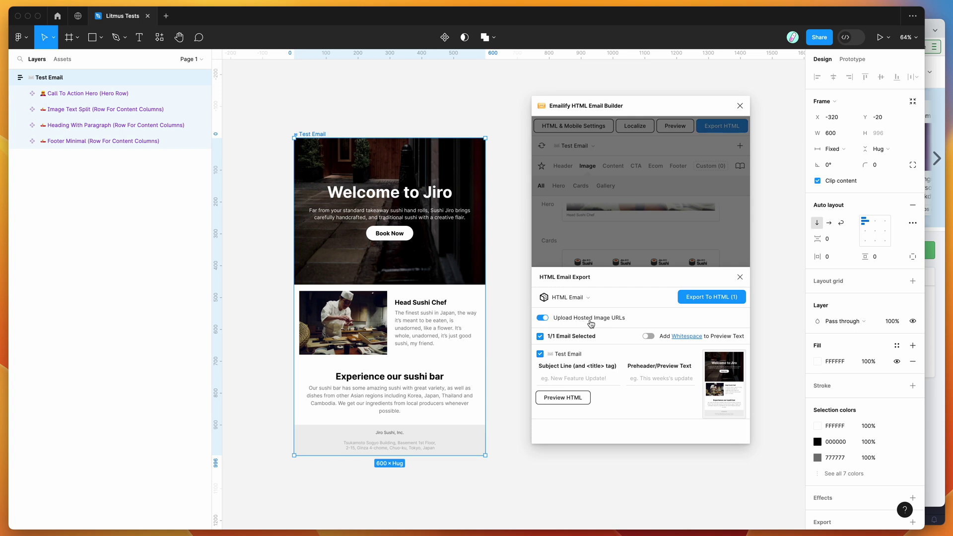
left_click(693, 301)
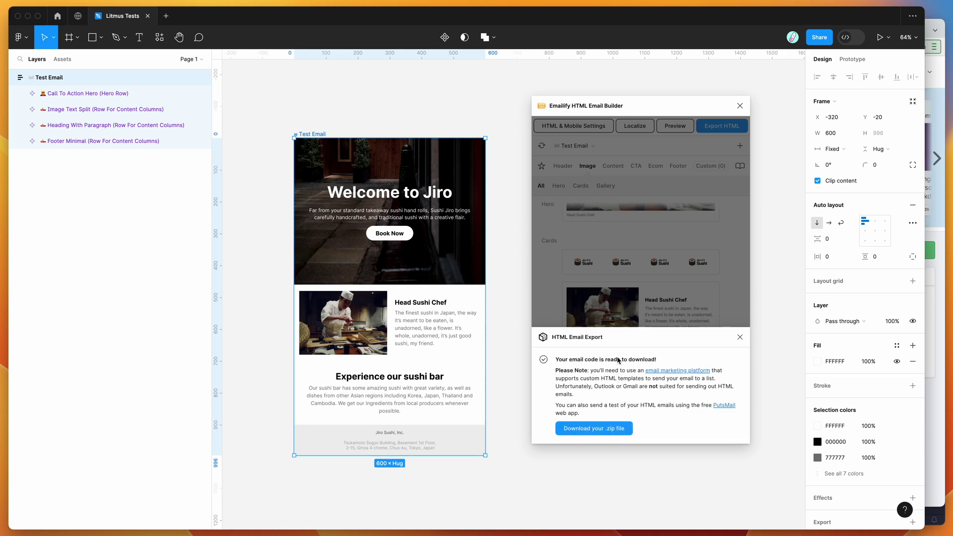
left_click(607, 430)
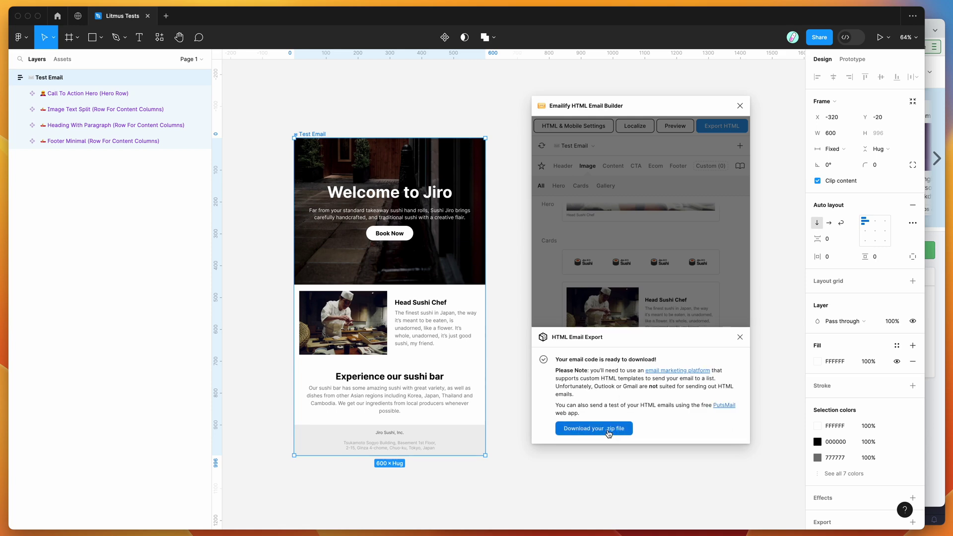
Step: Save the zip, then expand the test-email folder in Finder and select index.html
left_click(636, 366)
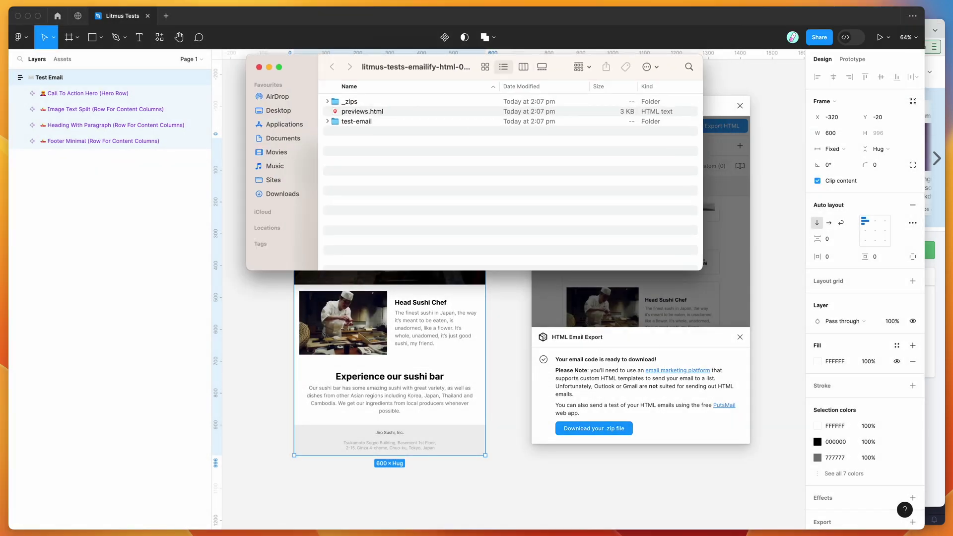
left_click(331, 122)
left_click(329, 122)
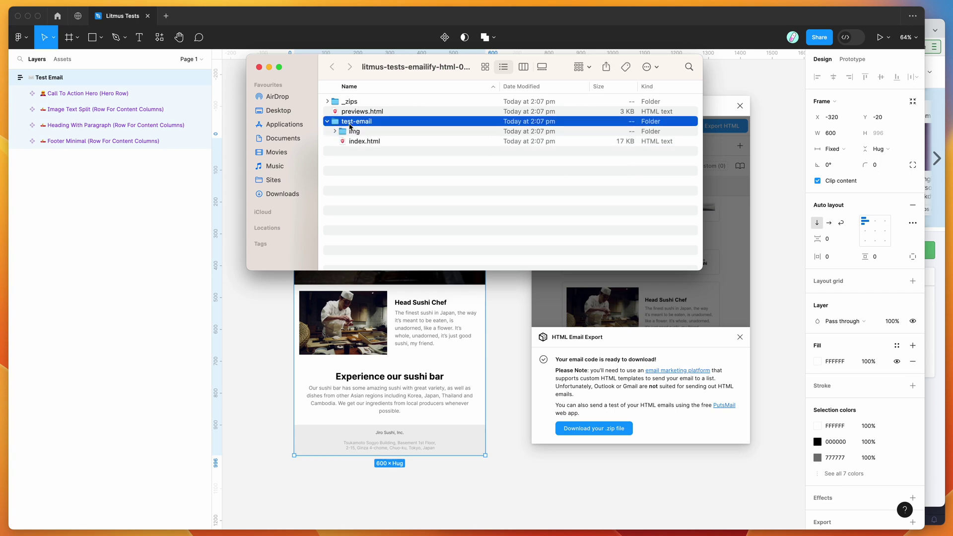
left_click(357, 143)
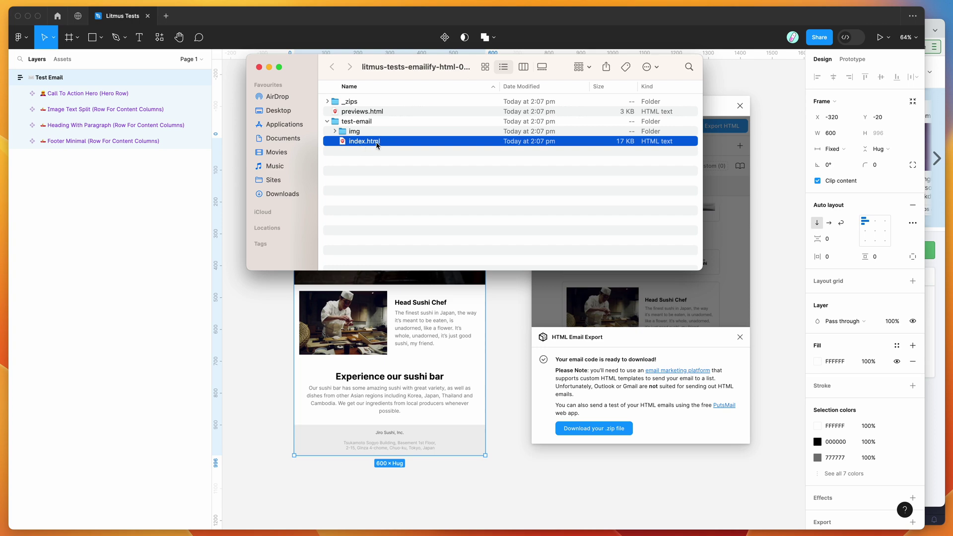
left_click(939, 275)
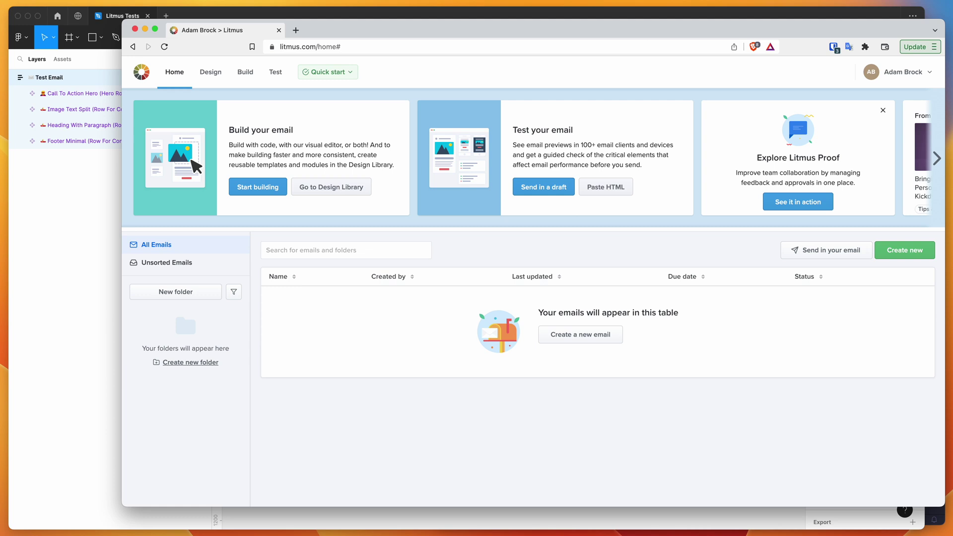
key("super+Tab")
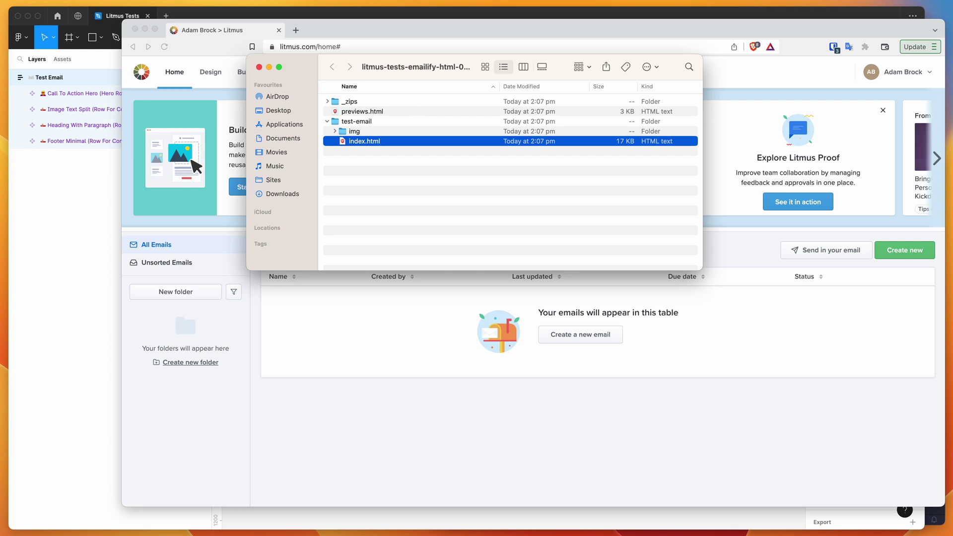
Step: Open index.html in VS Code and select all of its HTML code
key("super+Tab")
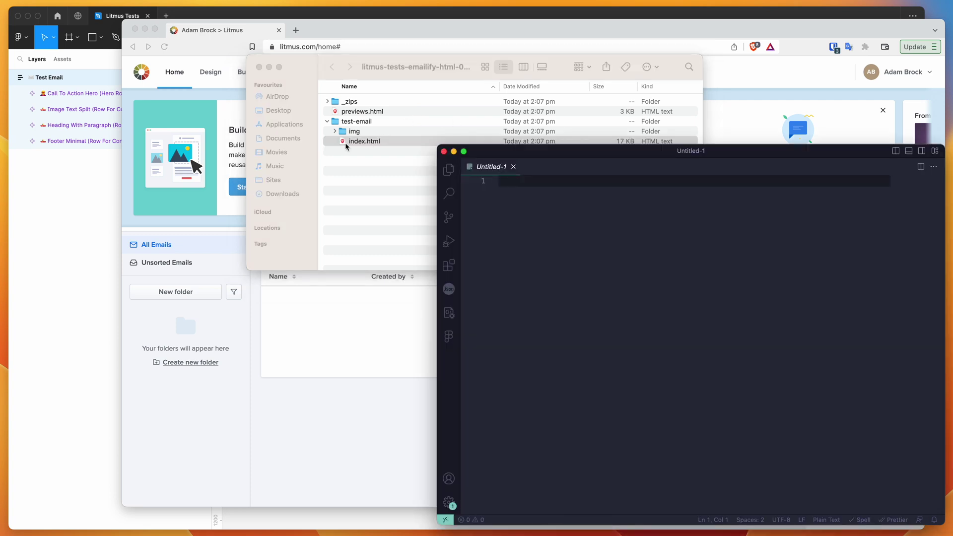
left_click_drag(346, 147, 600, 296)
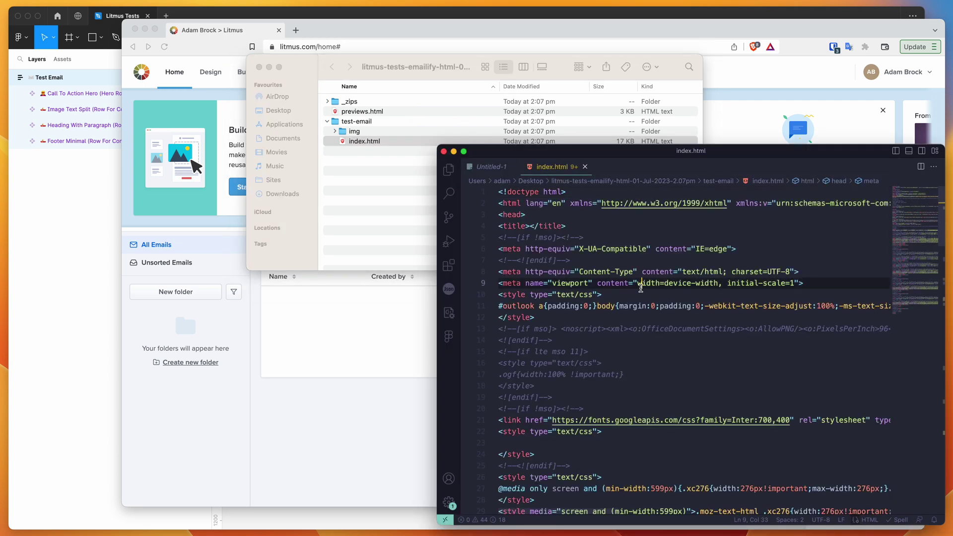
key("super+a")
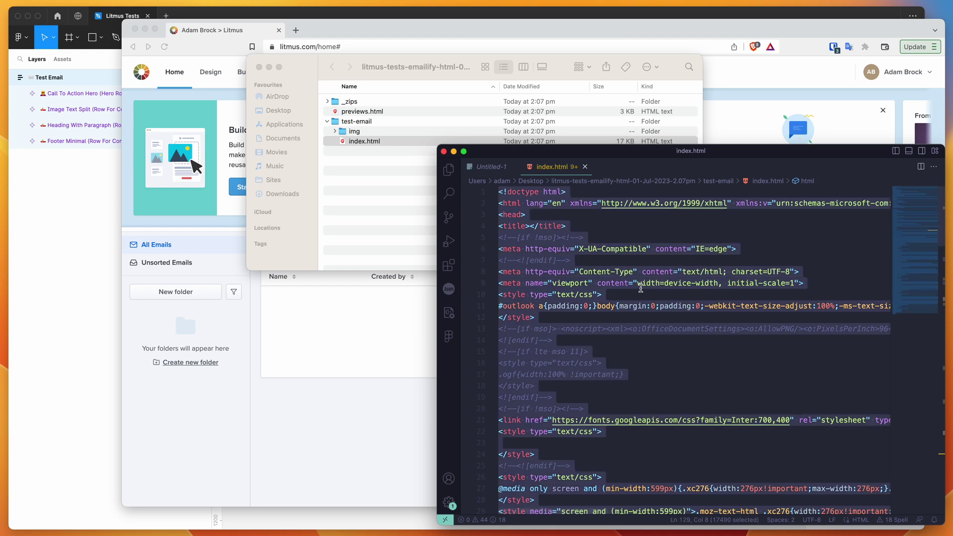
left_click(398, 343)
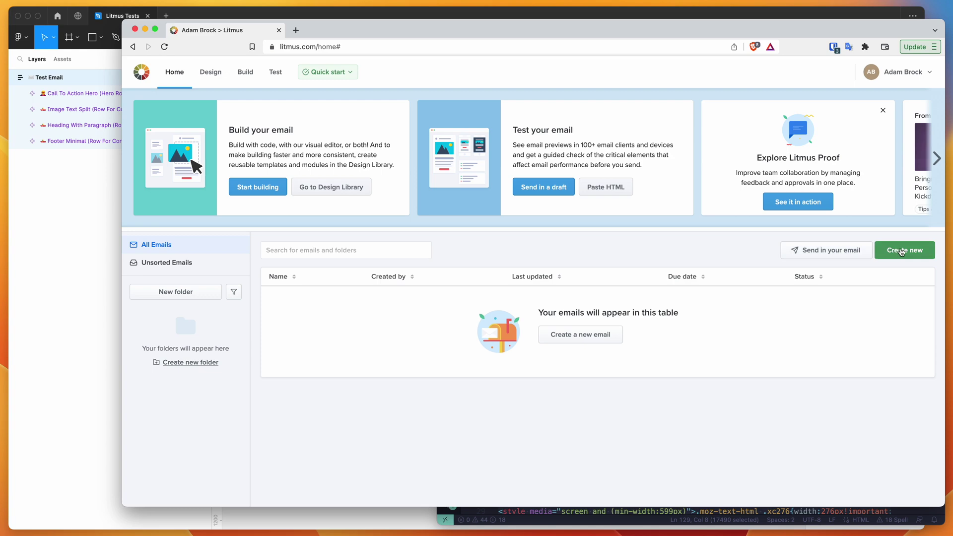
Step: Create a Litmus test email titled 'Test Email from Figma' and copy its test address
left_click(904, 251)
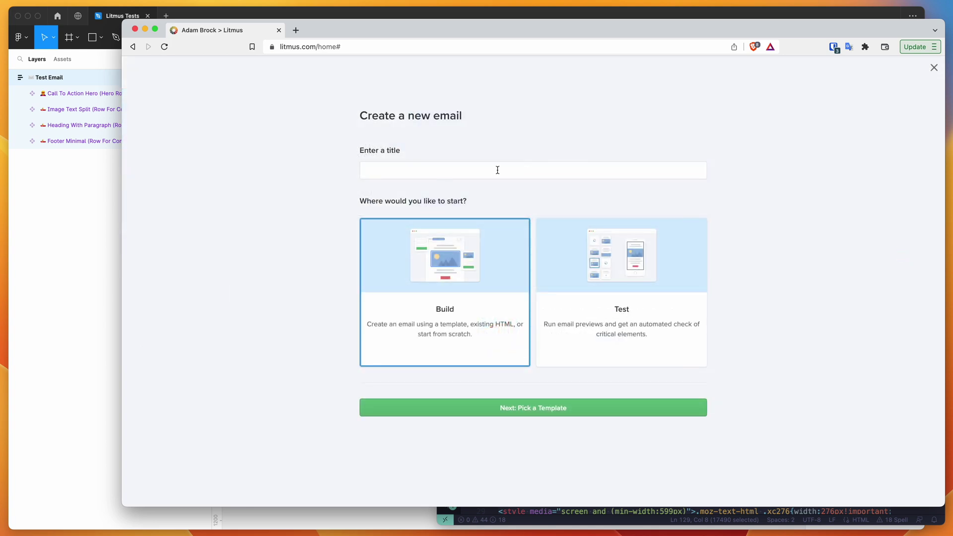
left_click(424, 169)
type("Test Email from Figma")
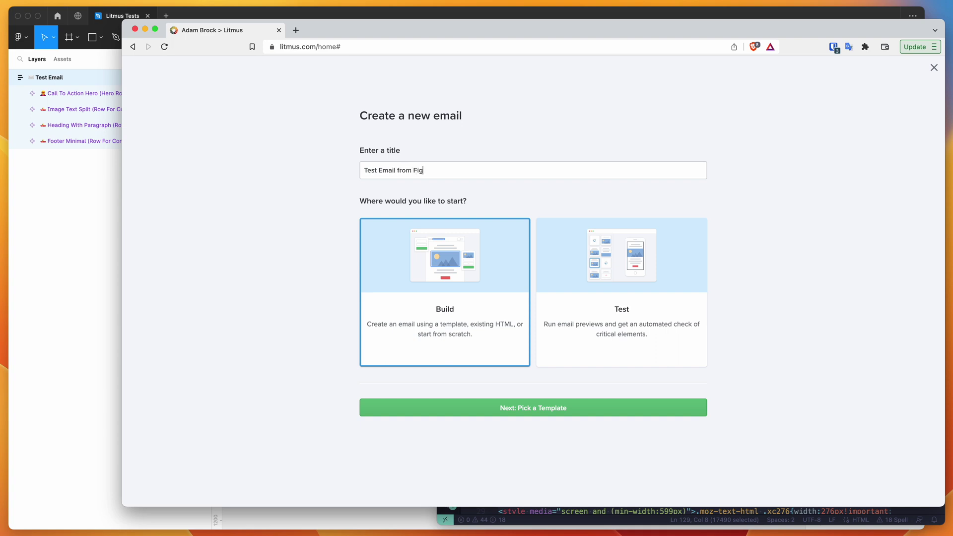
left_click(627, 318)
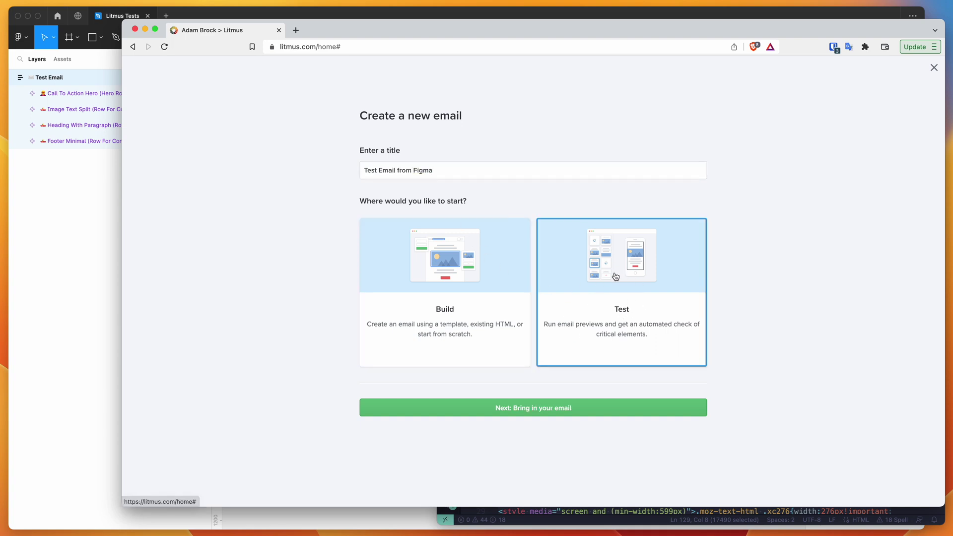
left_click(535, 413)
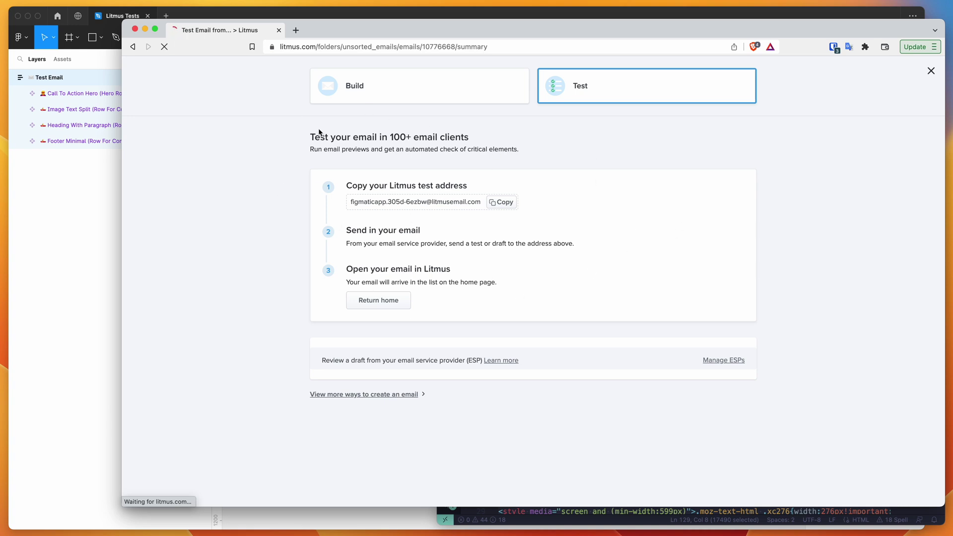
left_click(497, 205)
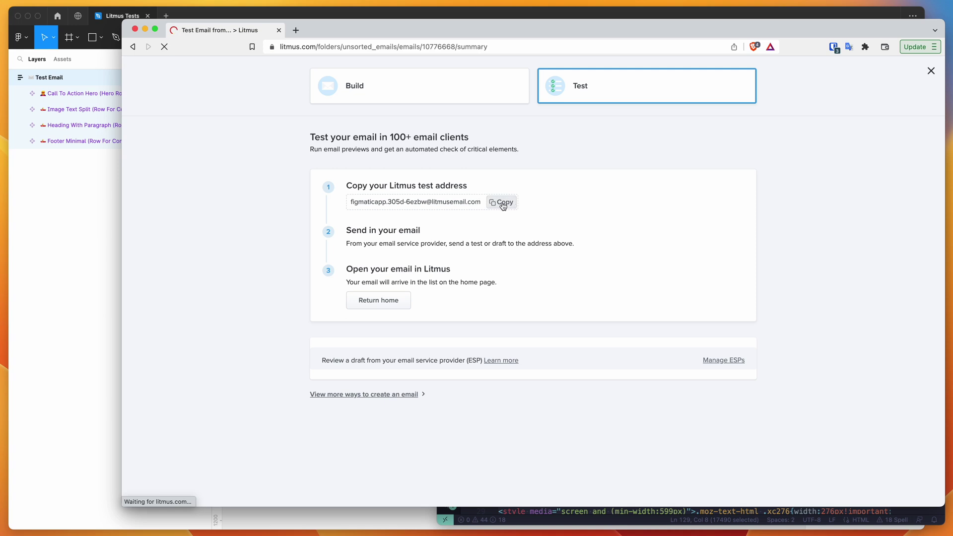
Step: Paste the exported email HTML into Litmus's code editor
left_click(368, 397)
scroll(312, 395, "down", 4)
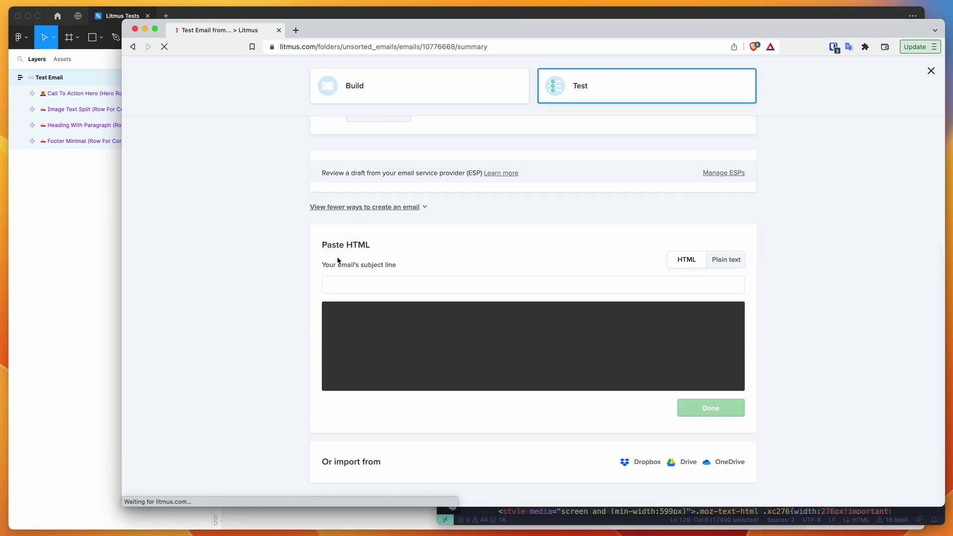
left_click(386, 319)
key("cmd+v")
scroll(393, 347, "up", 10)
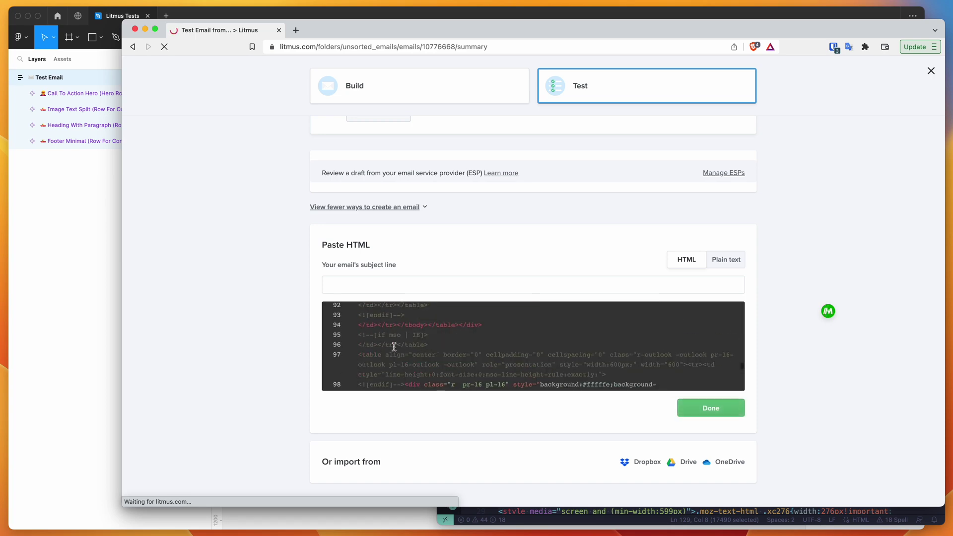
scroll(395, 347, "up", 4)
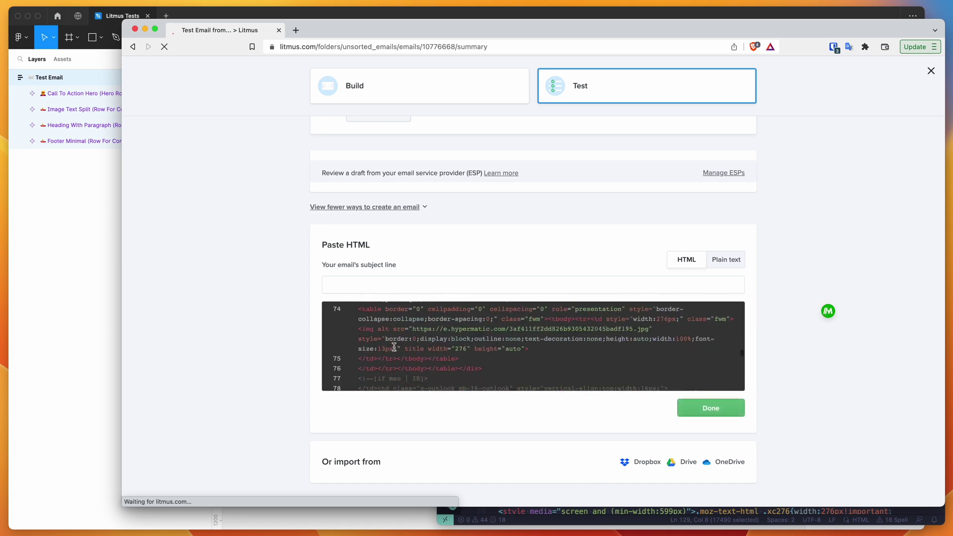
Step: Enter the subject line 'Test' and submit the email
left_click(374, 284)
type("Test")
left_click(400, 305)
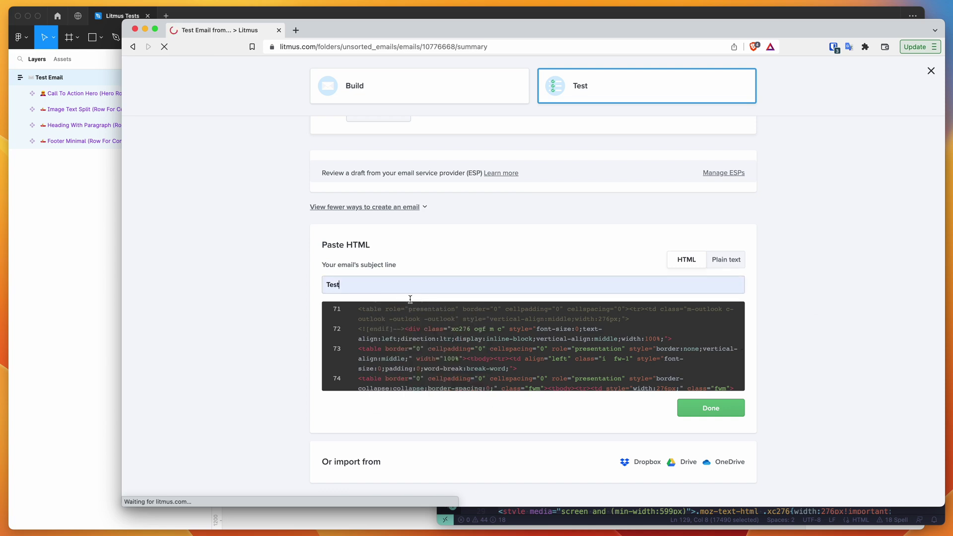
left_click(700, 412)
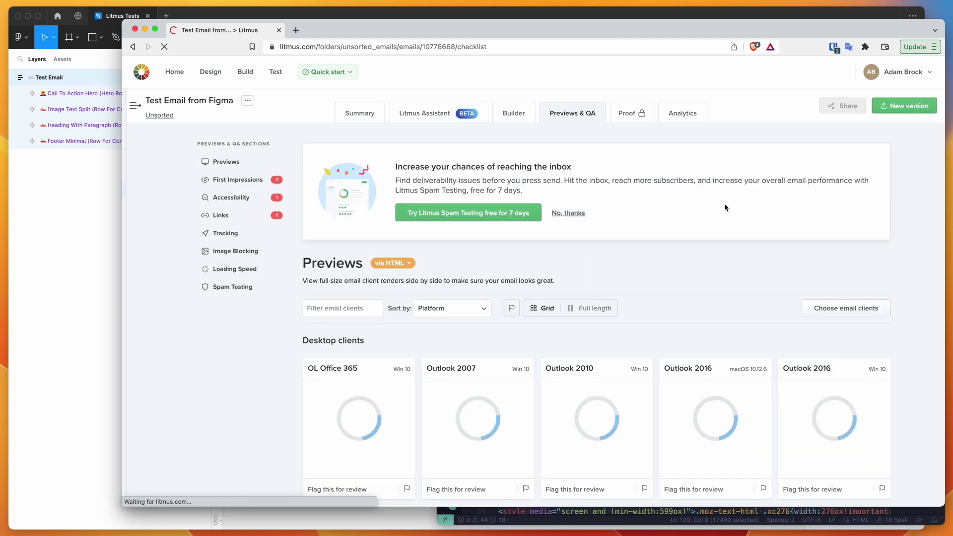
Step: Review the desktop, mobile and web client thumbnails, then open the Gmail (Chrome) preview
scroll(903, 295, "down", 5)
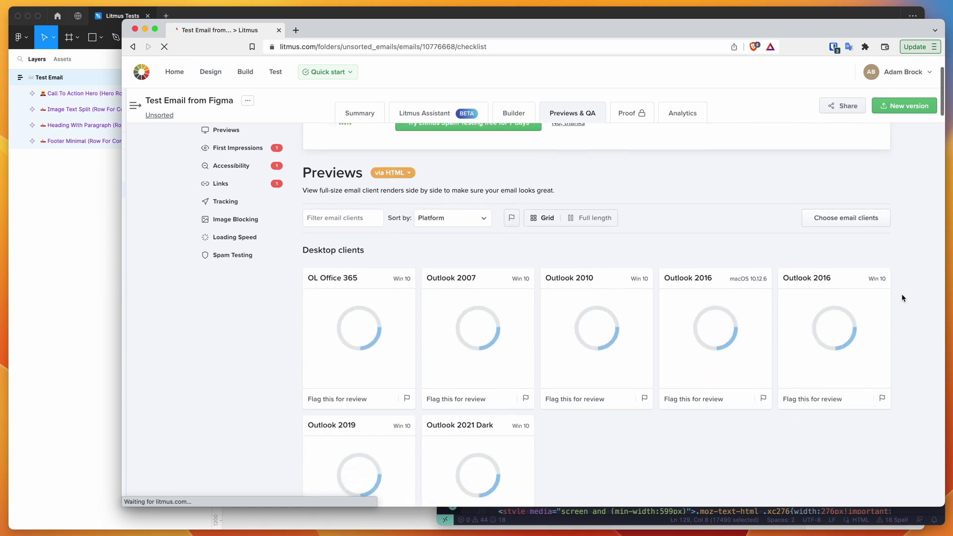
scroll(902, 295, "down", 3)
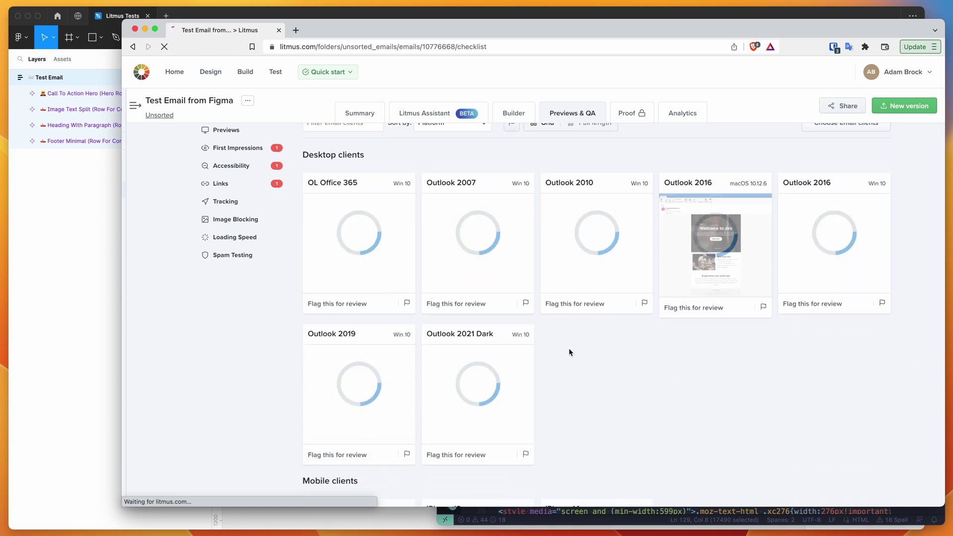
scroll(570, 352, "down", 1)
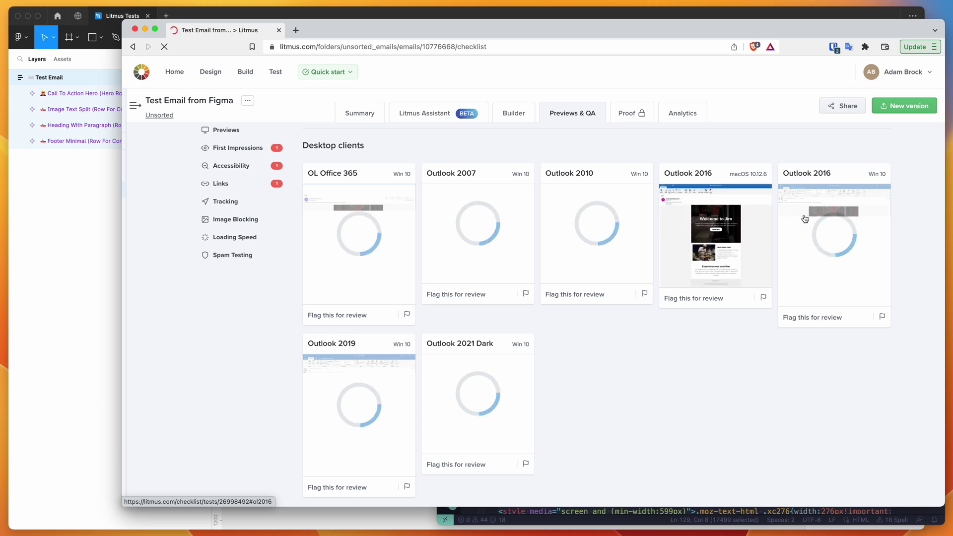
scroll(913, 204, "down", 3)
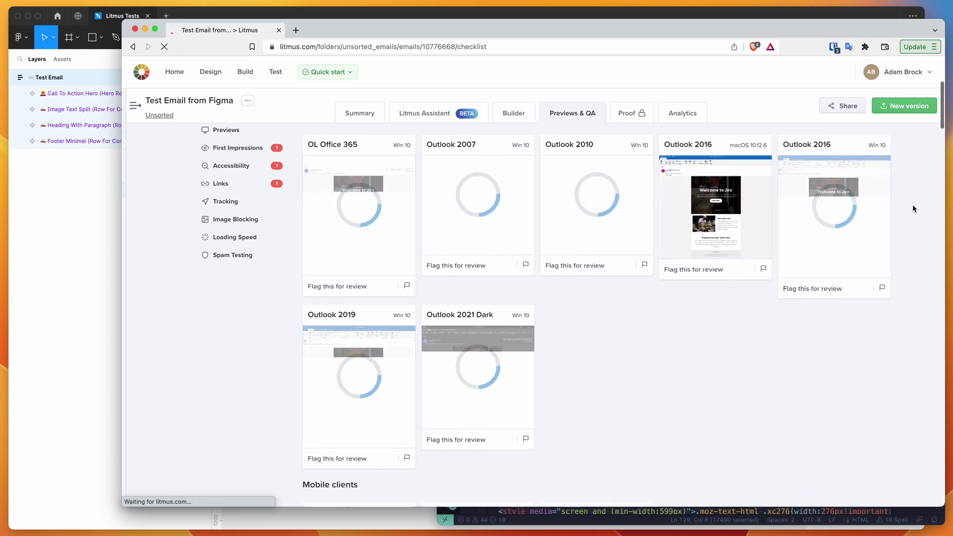
scroll(912, 204, "down", 2)
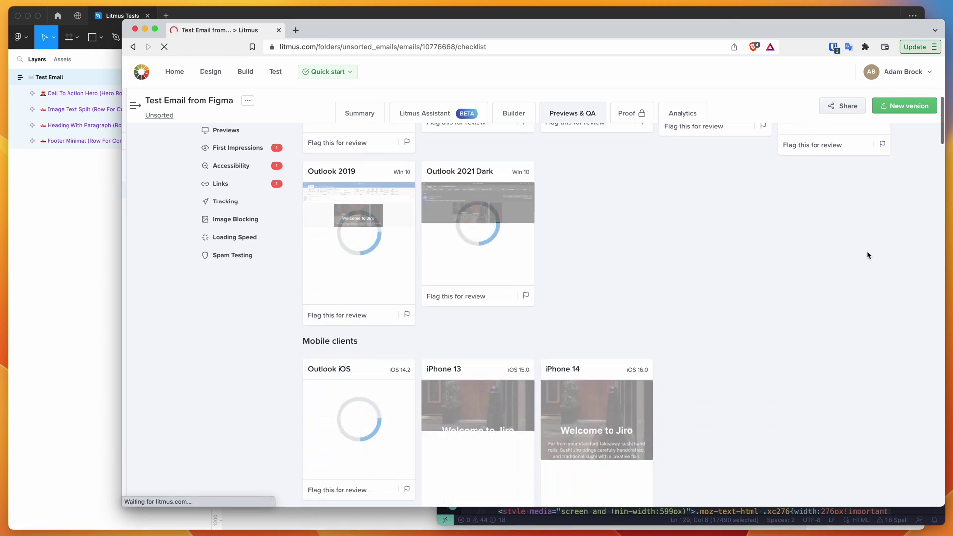
scroll(867, 251, "up", 5)
scroll(868, 256, "up", 1)
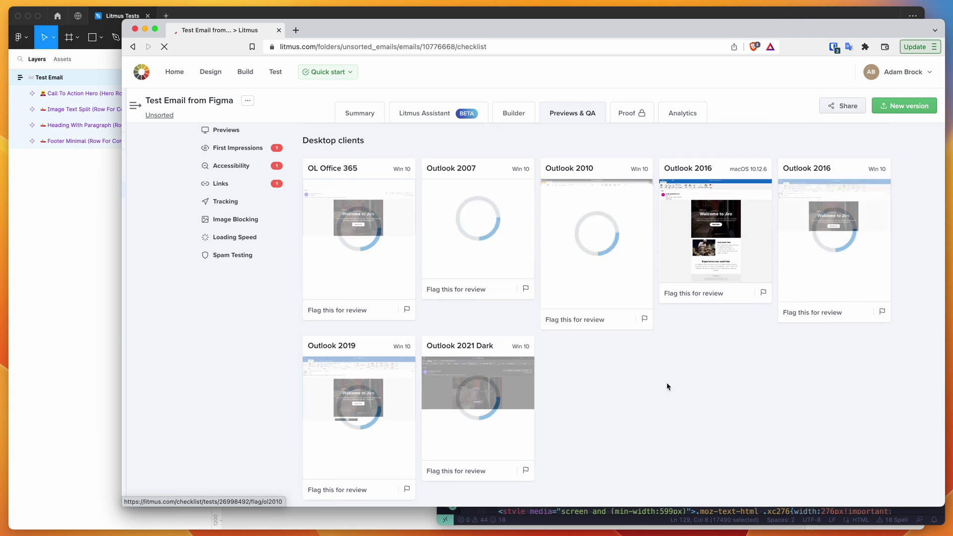
scroll(669, 401, "up", 1)
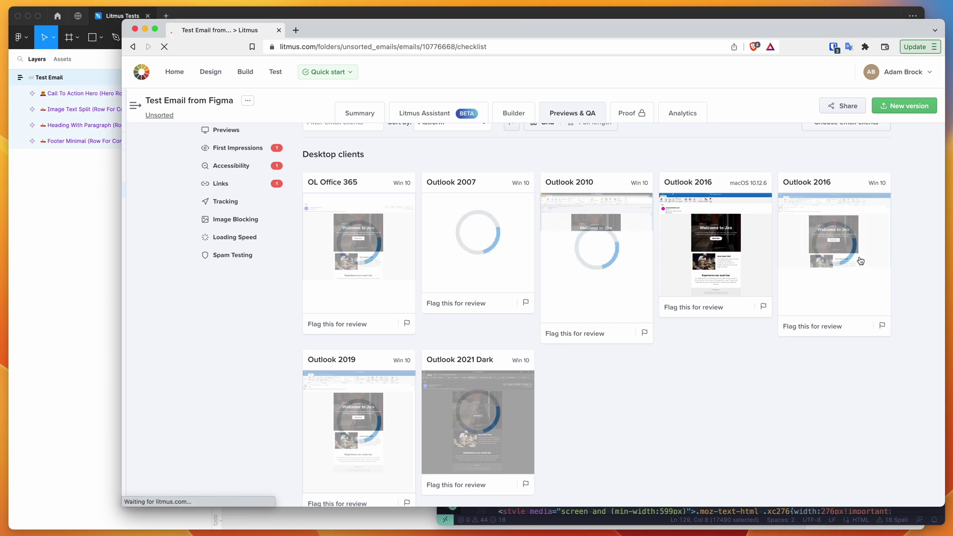
scroll(653, 385, "down", 1)
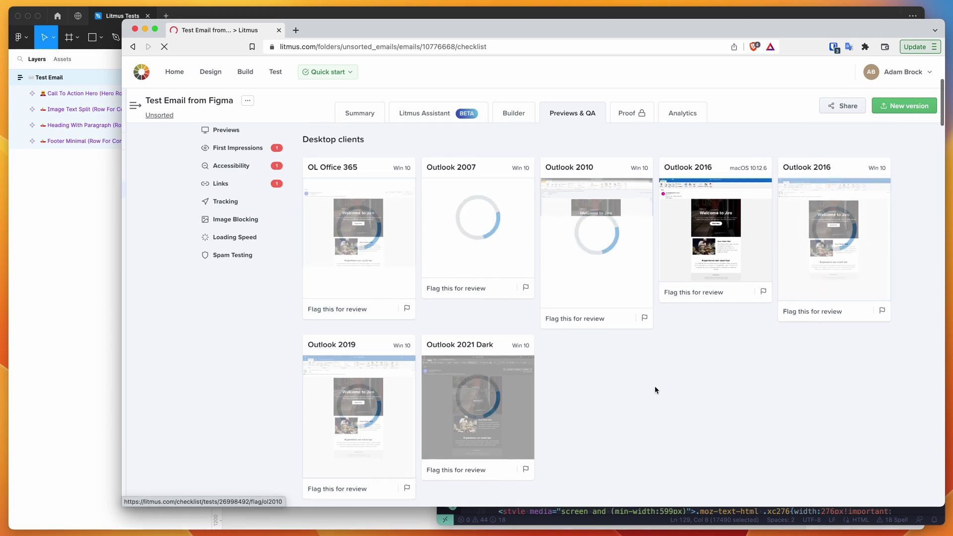
scroll(645, 385, "down", 3)
scroll(690, 353, "down", 4)
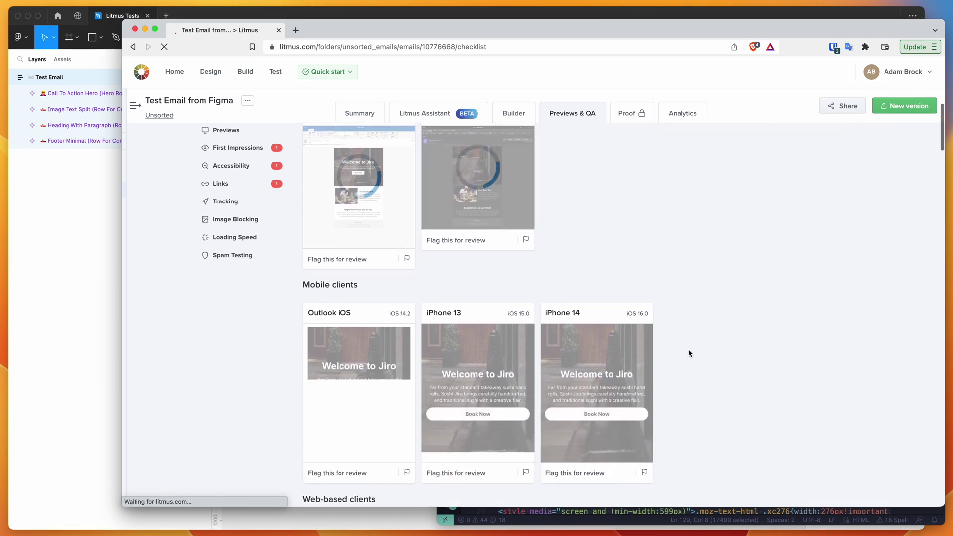
scroll(689, 353, "down", 4)
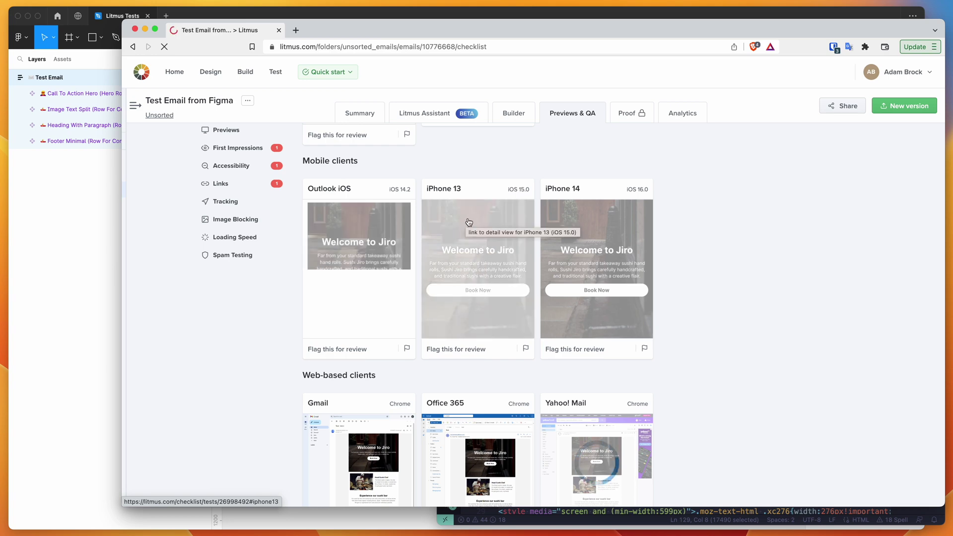
scroll(625, 267, "down", 5)
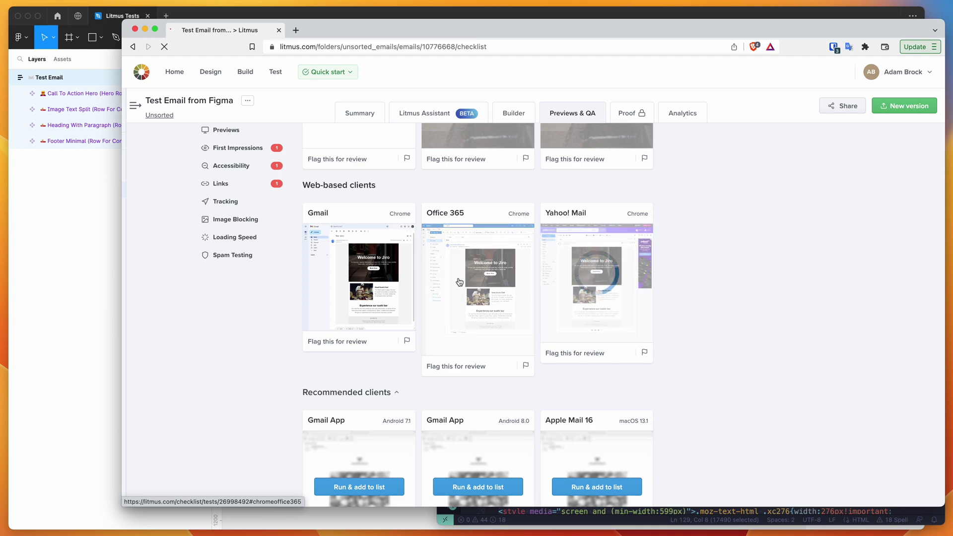
left_click(358, 284)
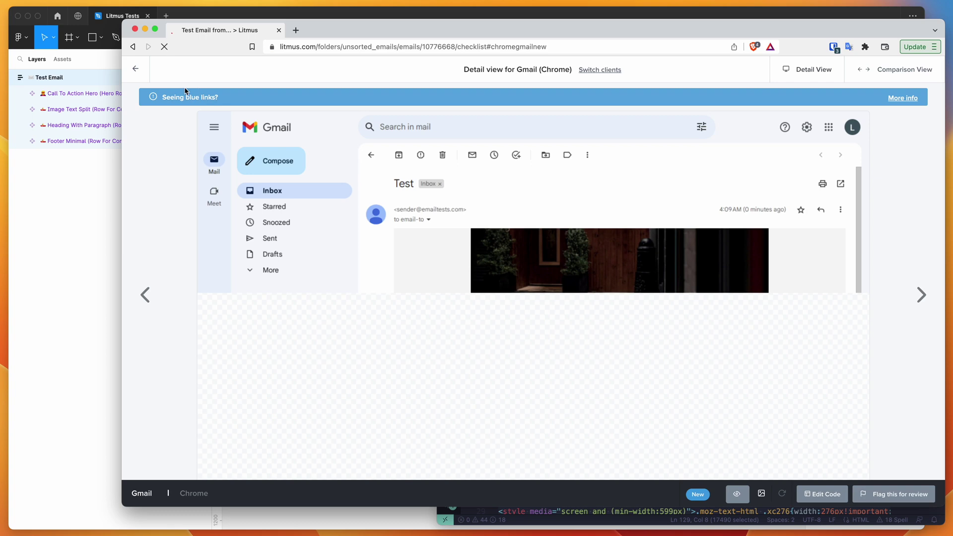
Step: Return to the previews grid and open the Outlook 2016 (macOS 10.12.6) preview
left_click(135, 71)
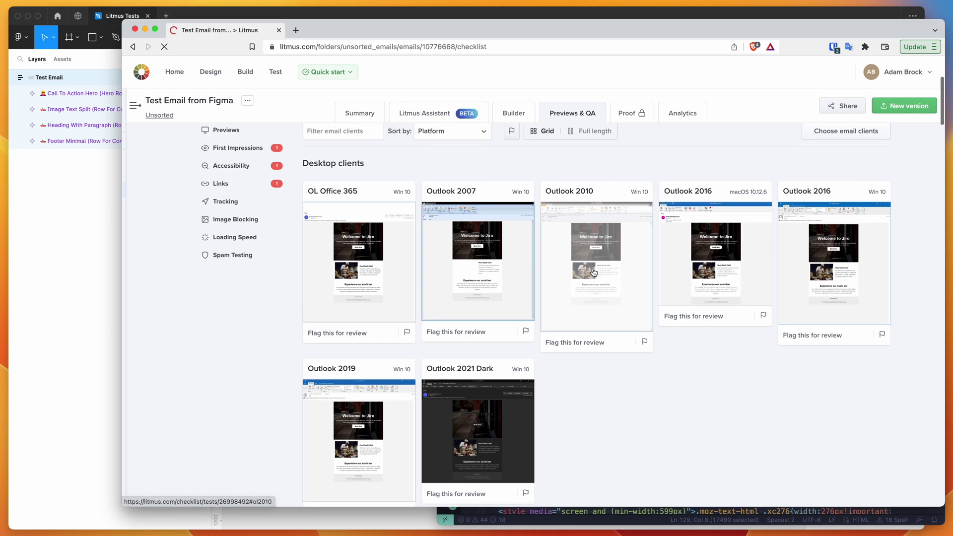
left_click(705, 250)
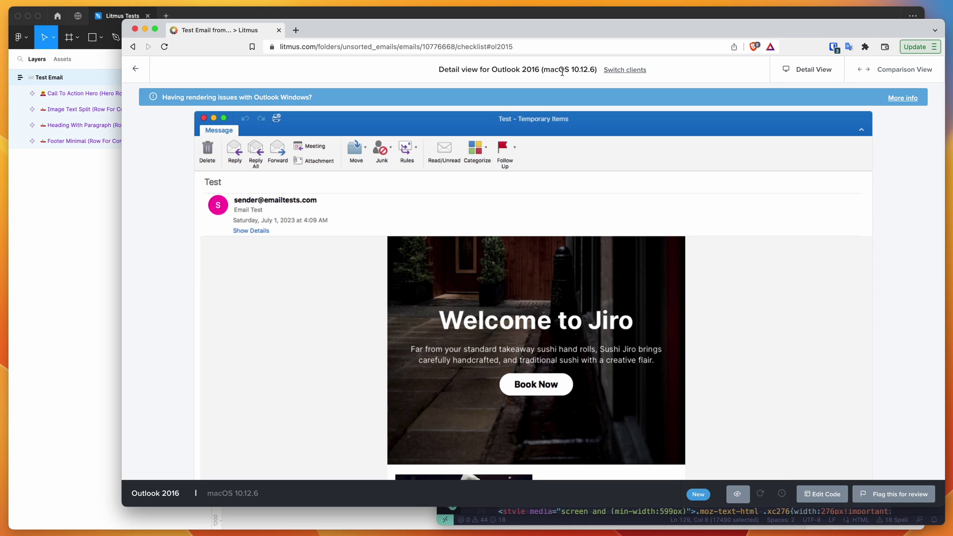
Step: Compare the Outlook 2016 (macOS) preview against the original Jiro design in Figma
scroll(531, 264, "down", 10)
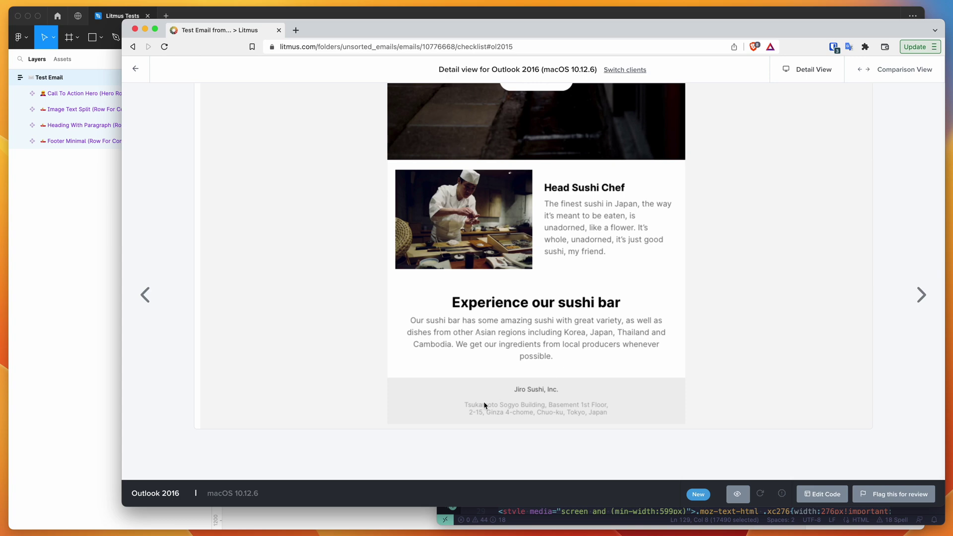
left_click(51, 362)
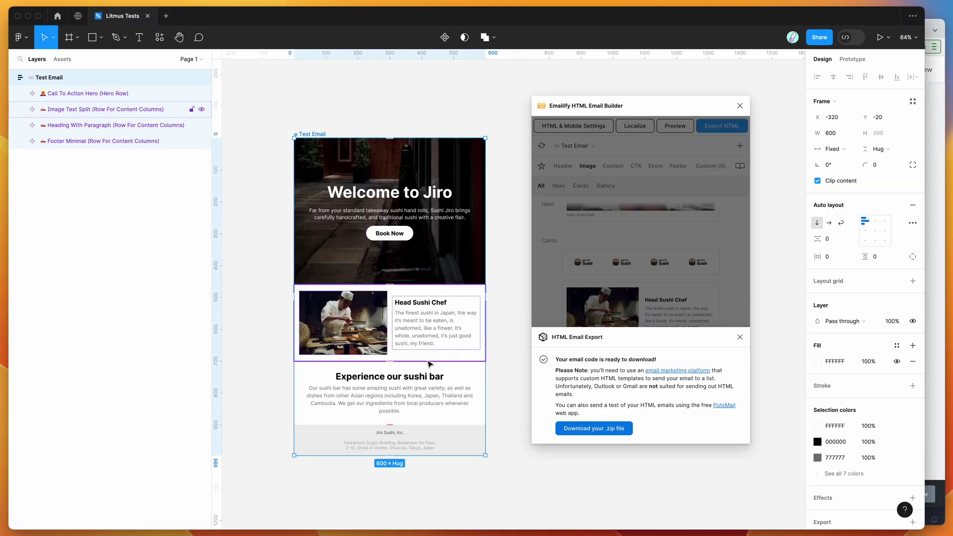
left_click(940, 322)
Step: Leave the Outlook 2016 (macOS) detail view for the desktop client previews grid
scroll(621, 276, "up", 1)
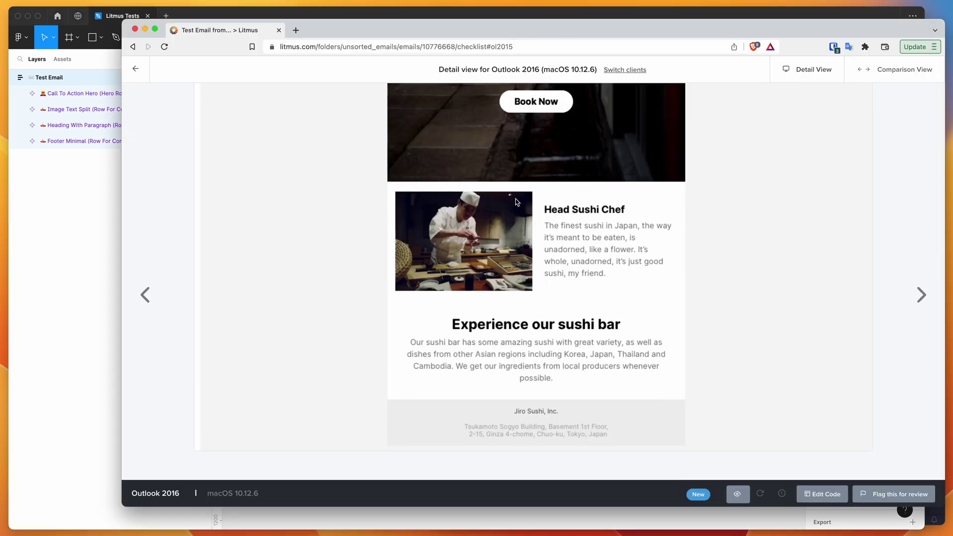
scroll(517, 202, "up", 10)
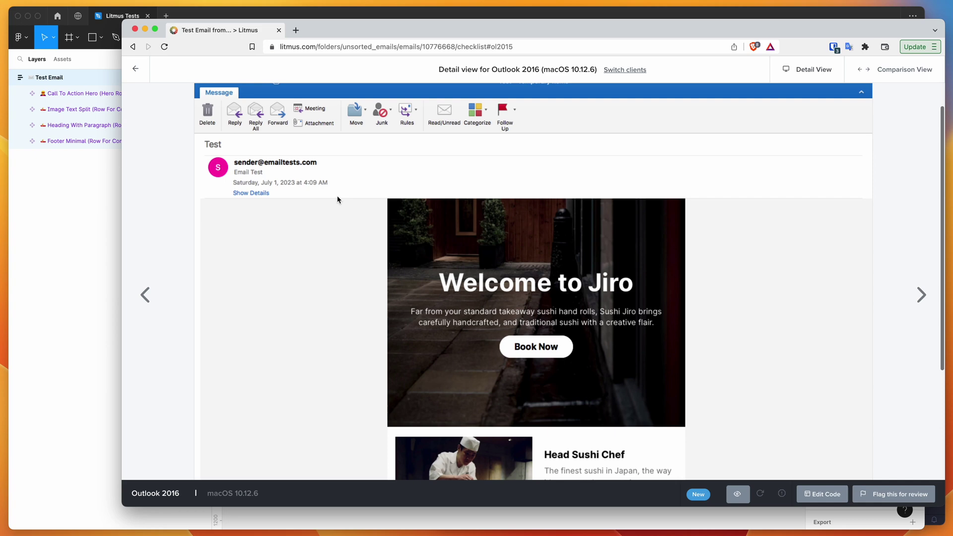
left_click(136, 70)
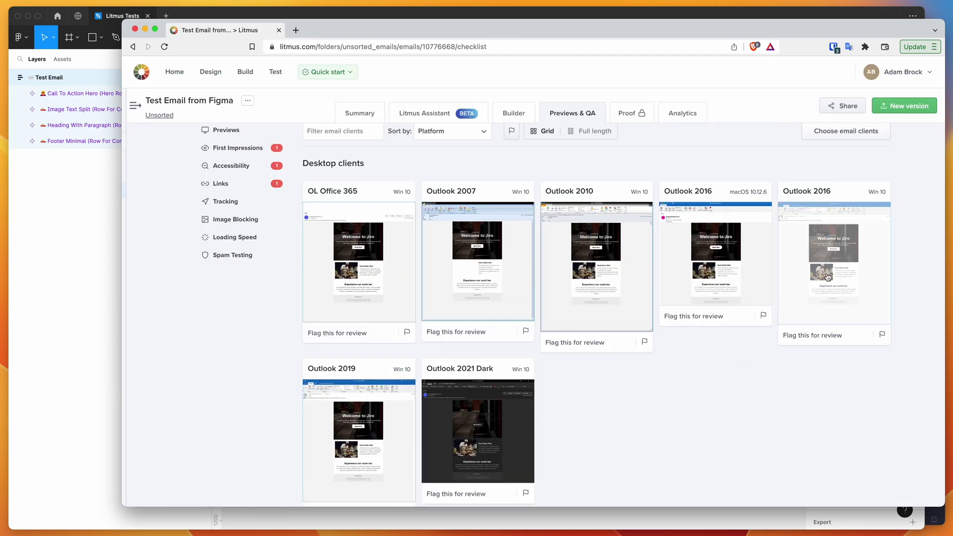
Step: Open the Outlook 2016 (Win 10) preview of the Jiro Sushi email
left_click(806, 240)
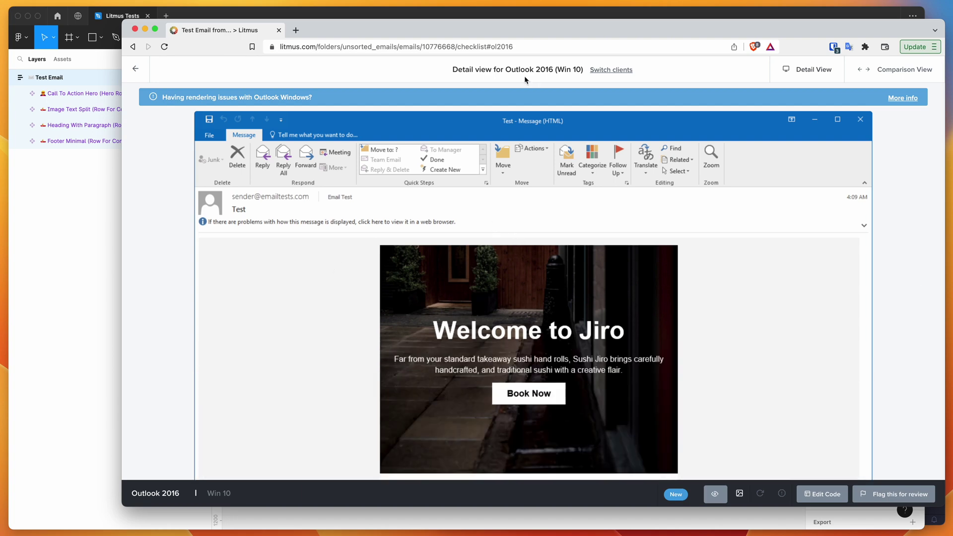
scroll(297, 308, "down", 5)
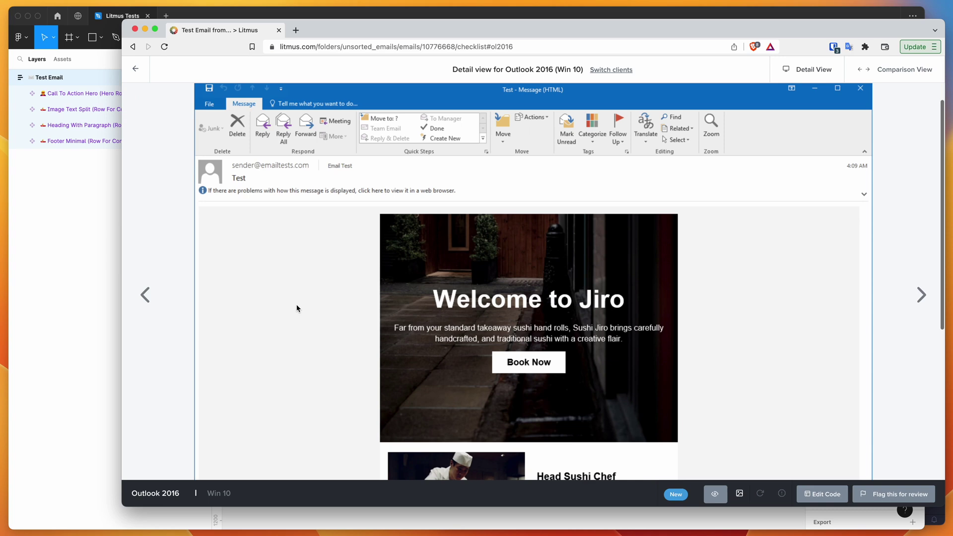
scroll(297, 308, "up", 2)
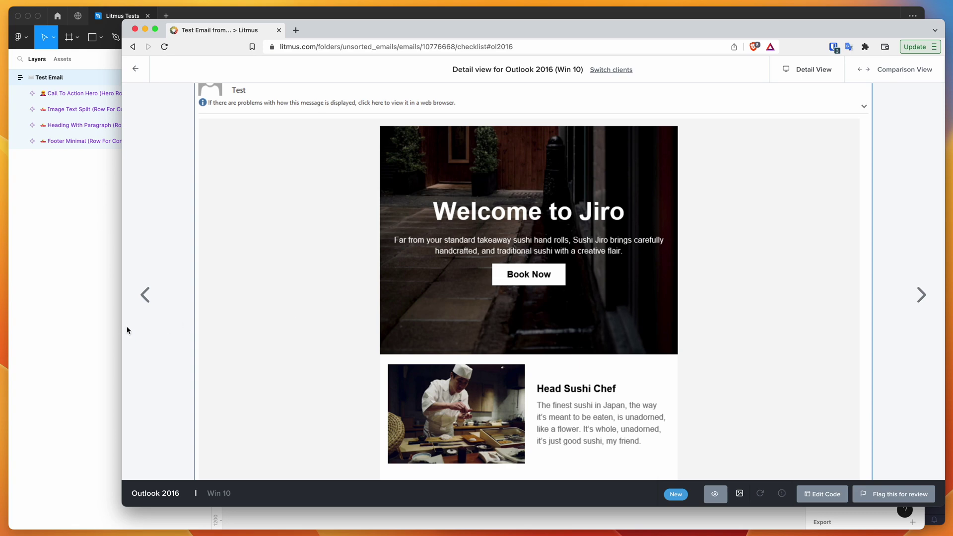
Step: Check the Figma design, then scroll the Outlook 2016 (Win 10) render from hero to footer
left_click(106, 329)
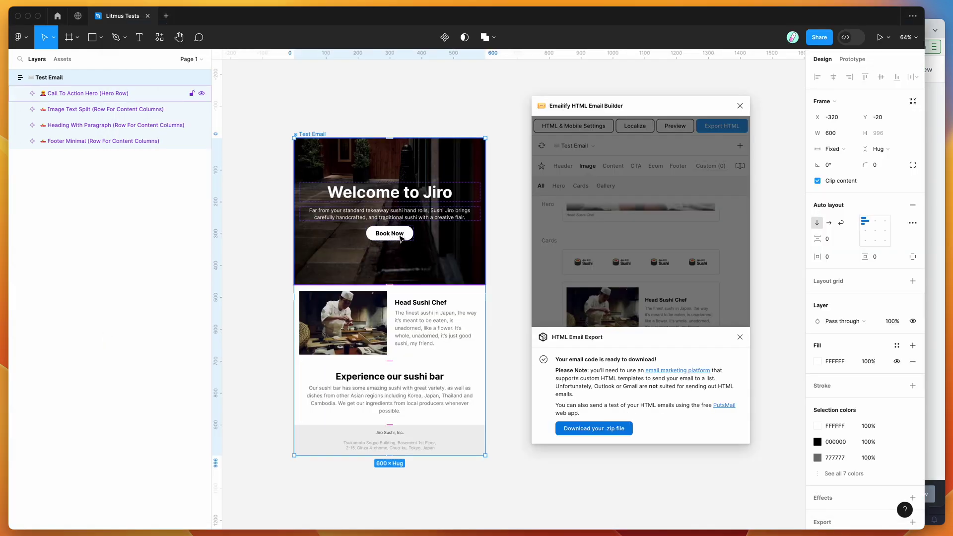
left_click(931, 311)
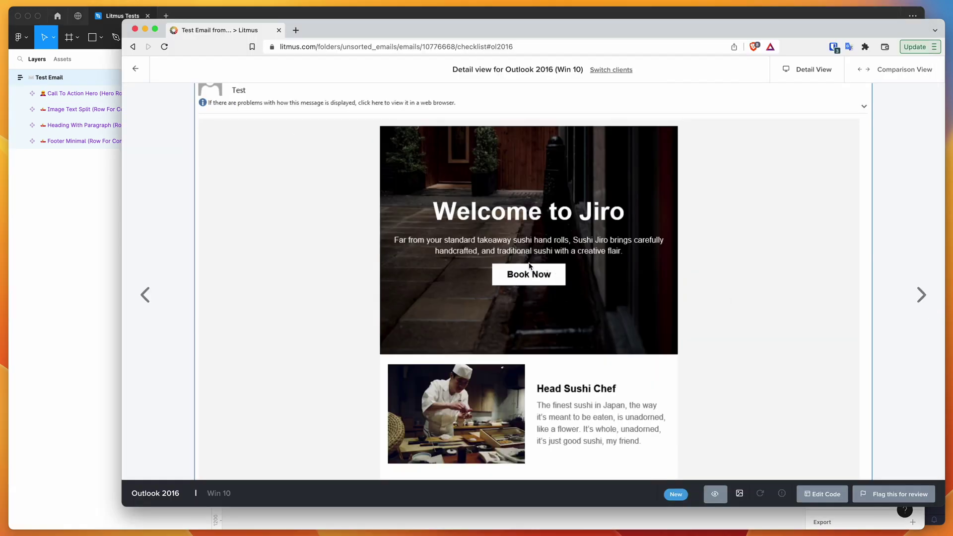
scroll(489, 285, "down", 1)
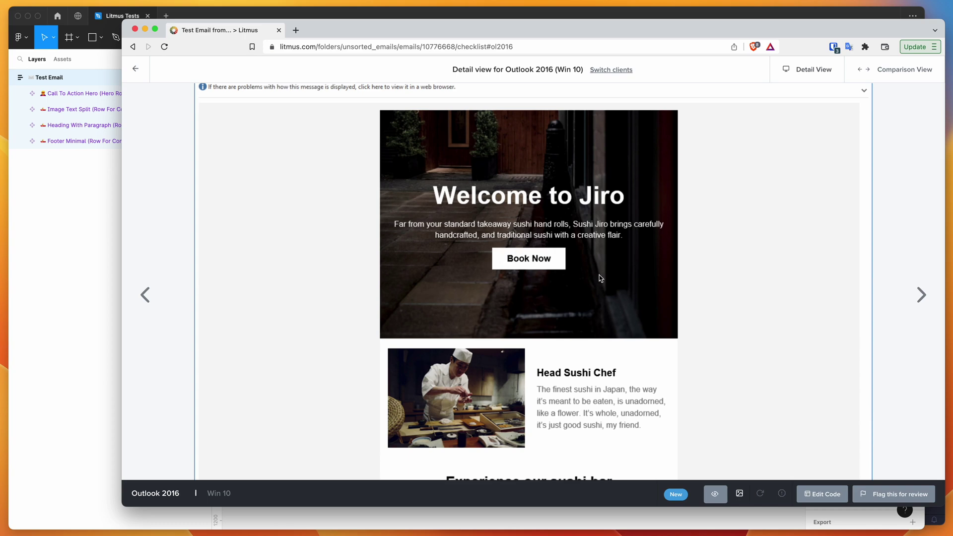
scroll(600, 278, "down", 3)
scroll(600, 278, "down", 5)
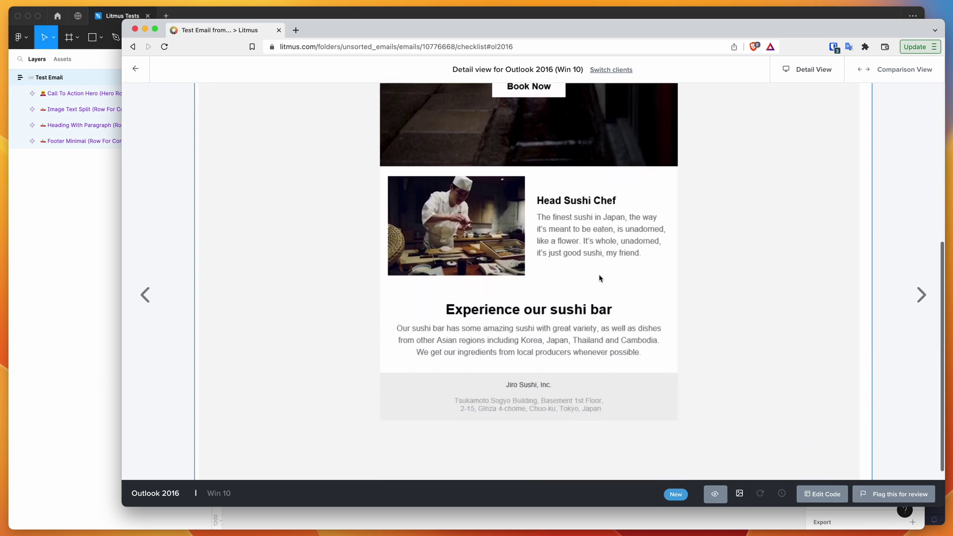
scroll(600, 278, "up", 5)
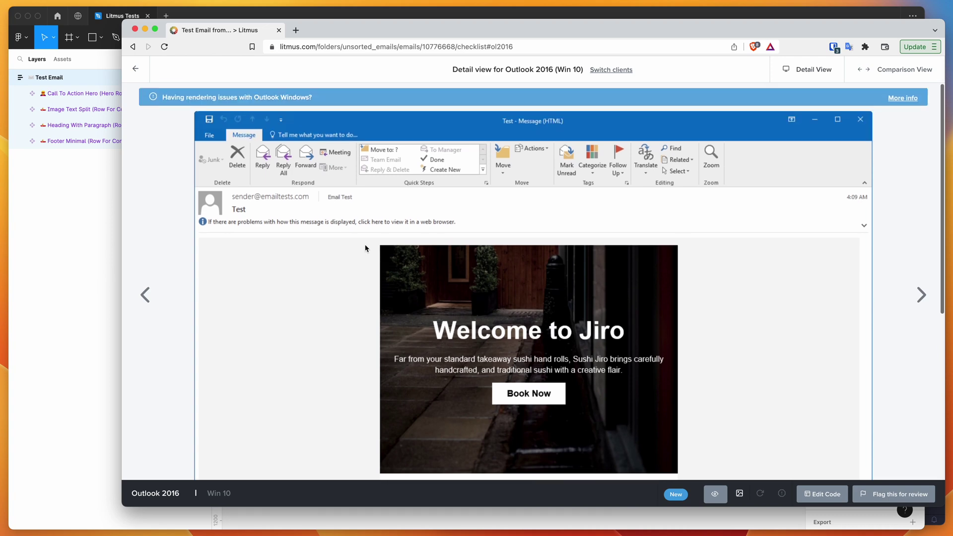
Step: Go back to the grid and scroll down to the Gmail, Office 365 and Yahoo! Mail web previews
left_click(135, 69)
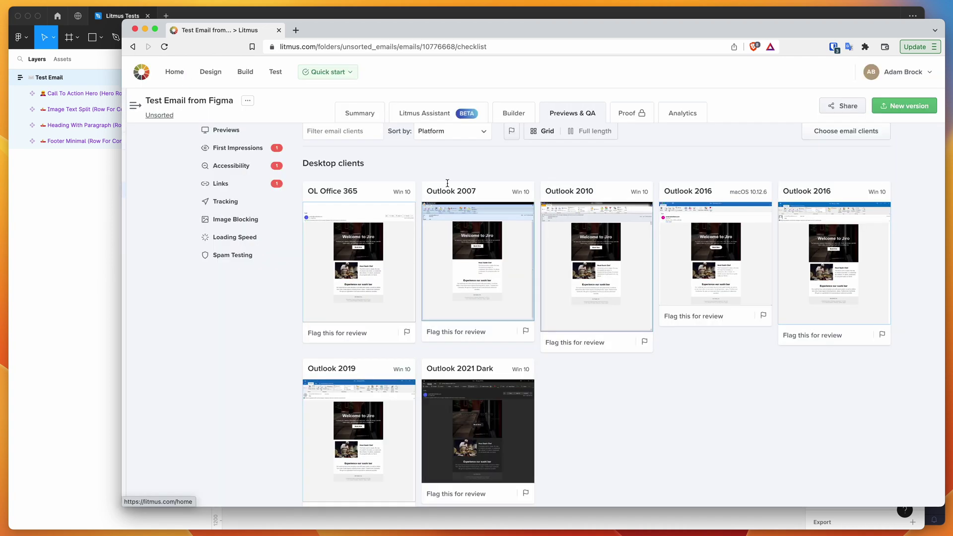
scroll(574, 251, "down", 1)
scroll(574, 252, "down", 3)
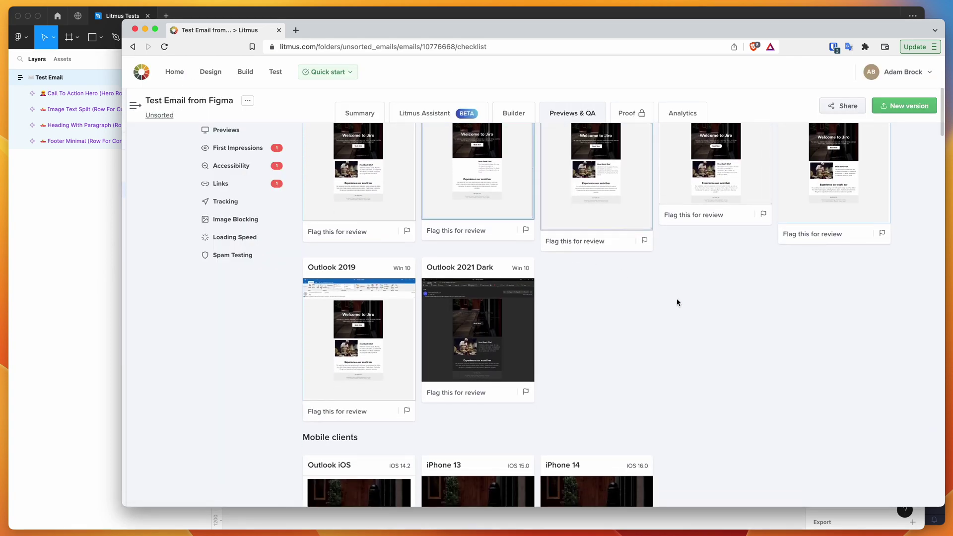
scroll(677, 303, "down", 8)
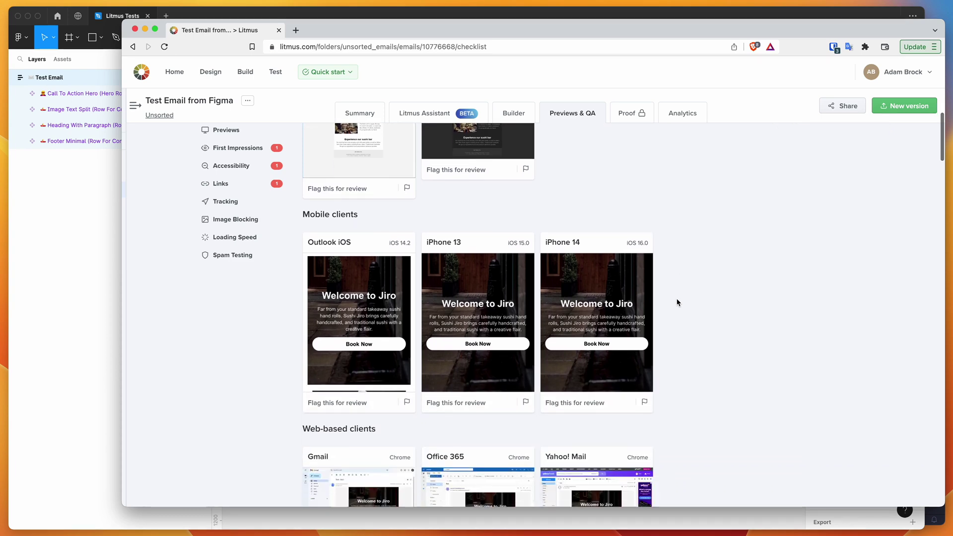
scroll(677, 303, "down", 5)
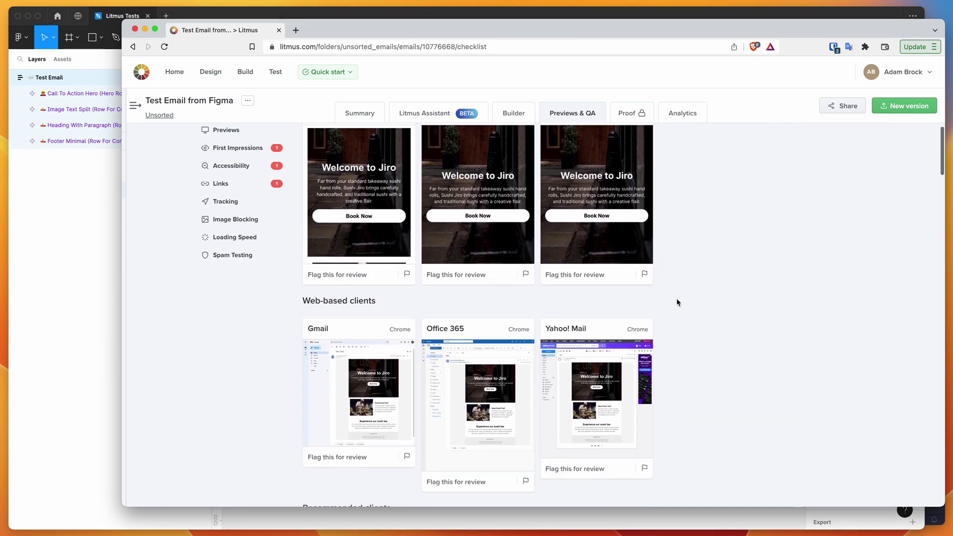
scroll(700, 321, "down", 3)
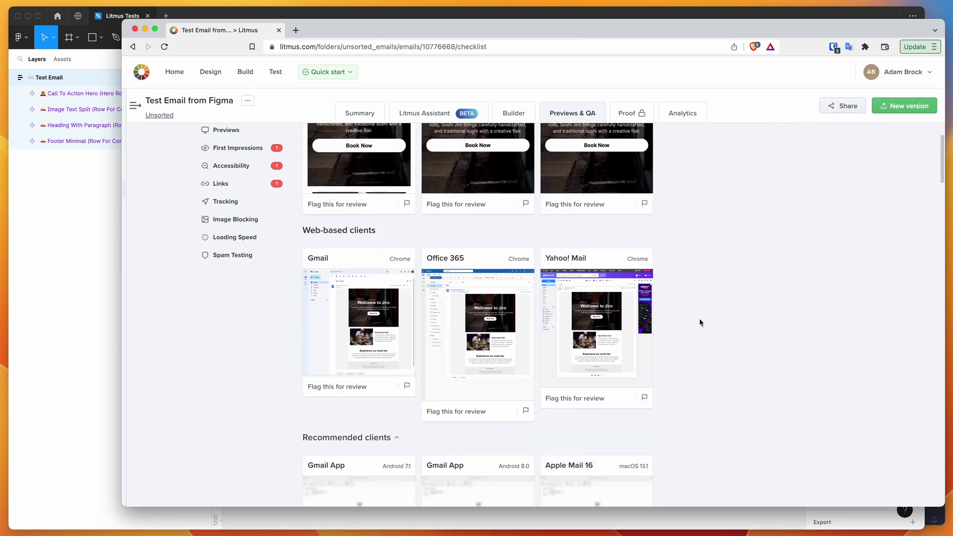
left_click(486, 316)
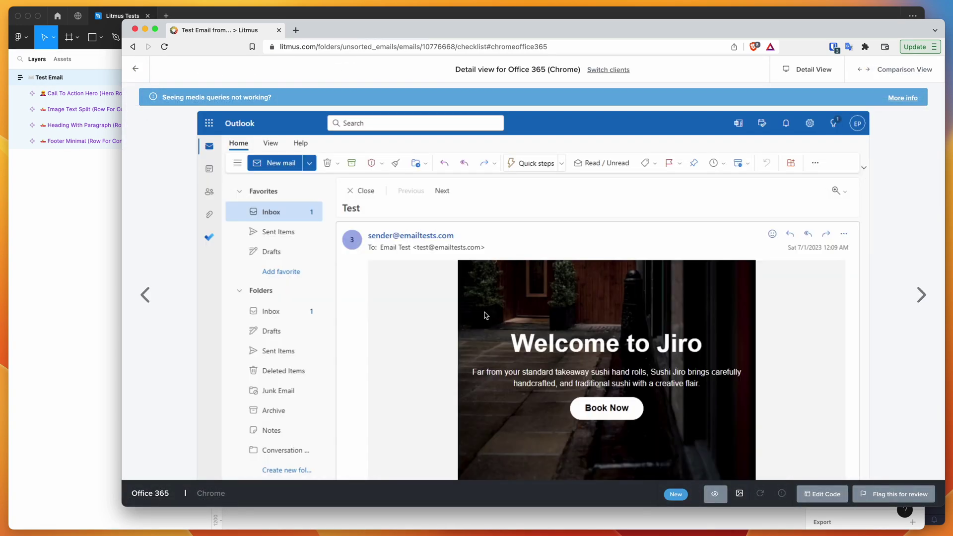
scroll(486, 315, "down", 2)
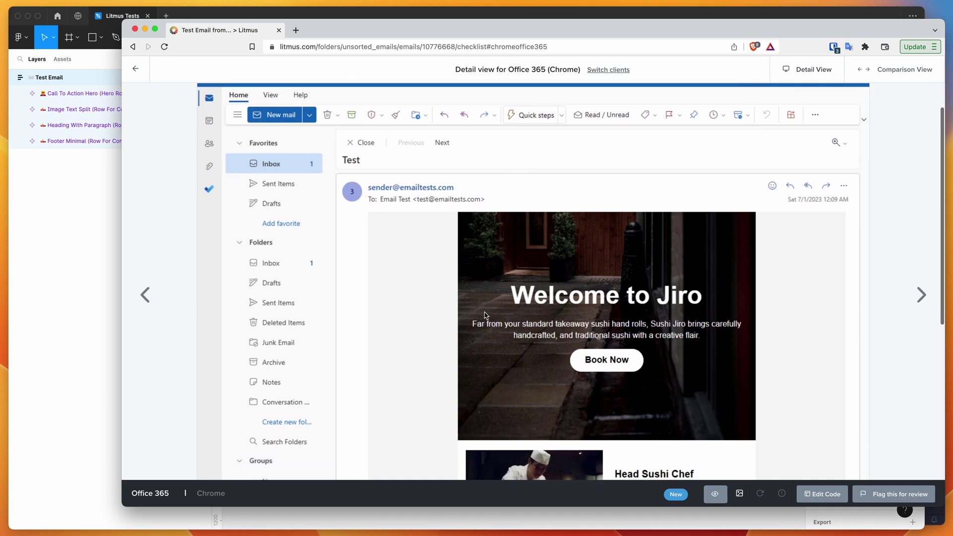
scroll(486, 316, "down", 3)
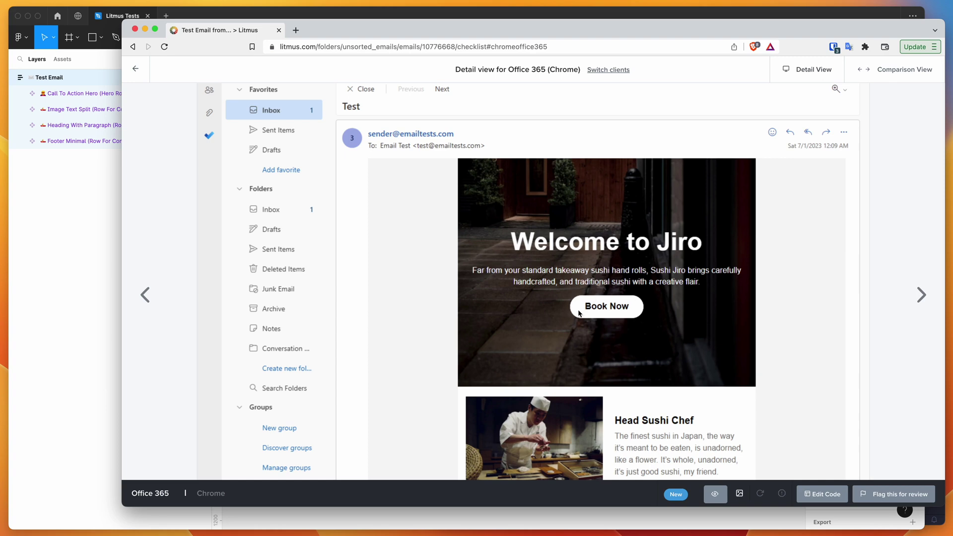
scroll(579, 314, "up", 5)
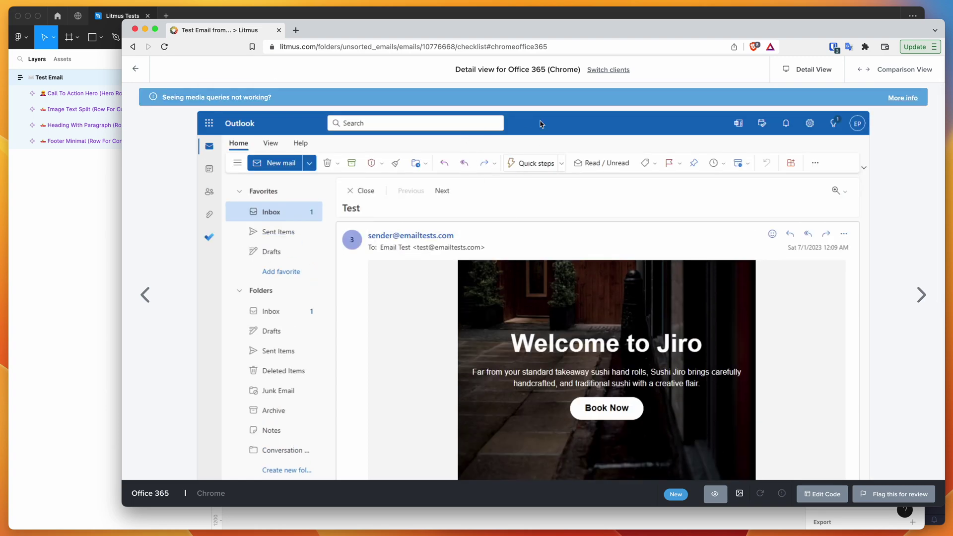
scroll(468, 278, "down", 2)
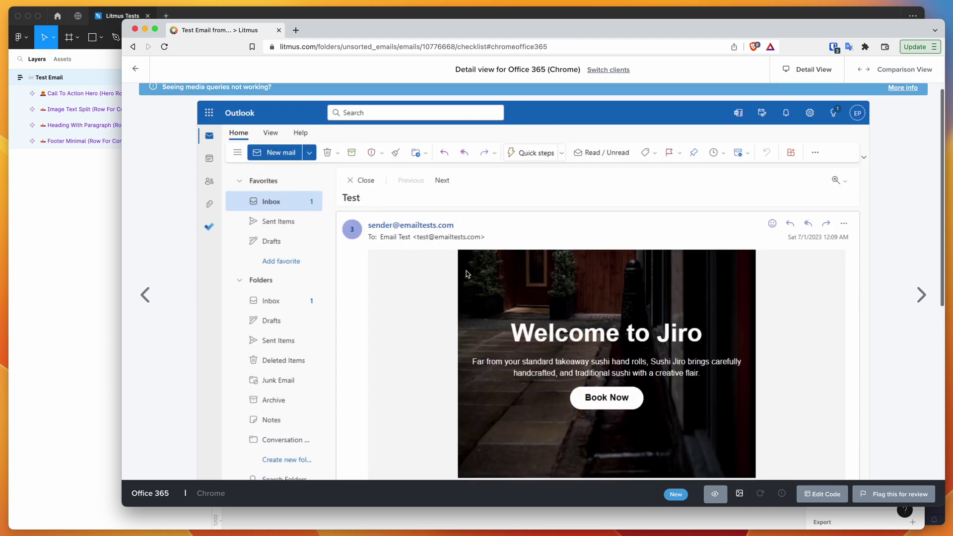
scroll(436, 326, "down", 6)
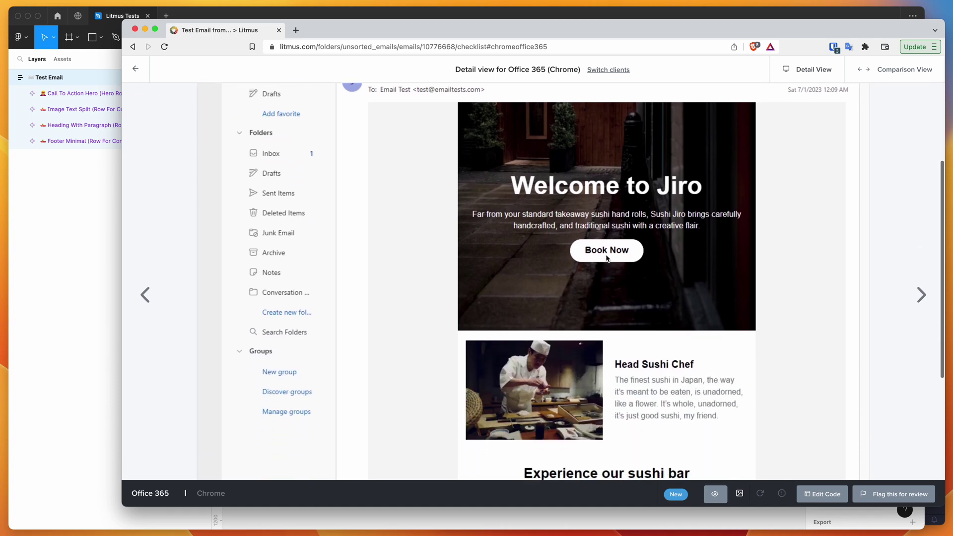
scroll(594, 259, "down", 8)
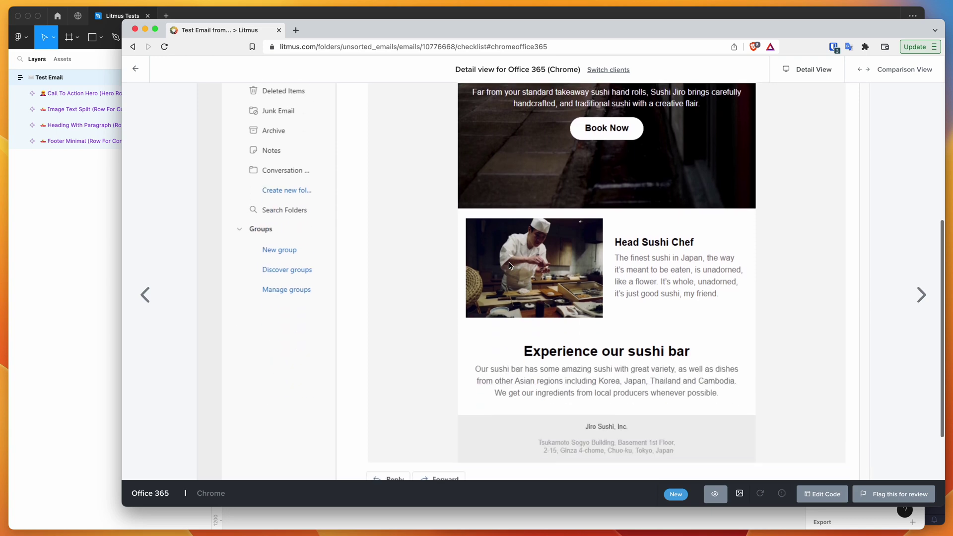
scroll(451, 283, "up", 15)
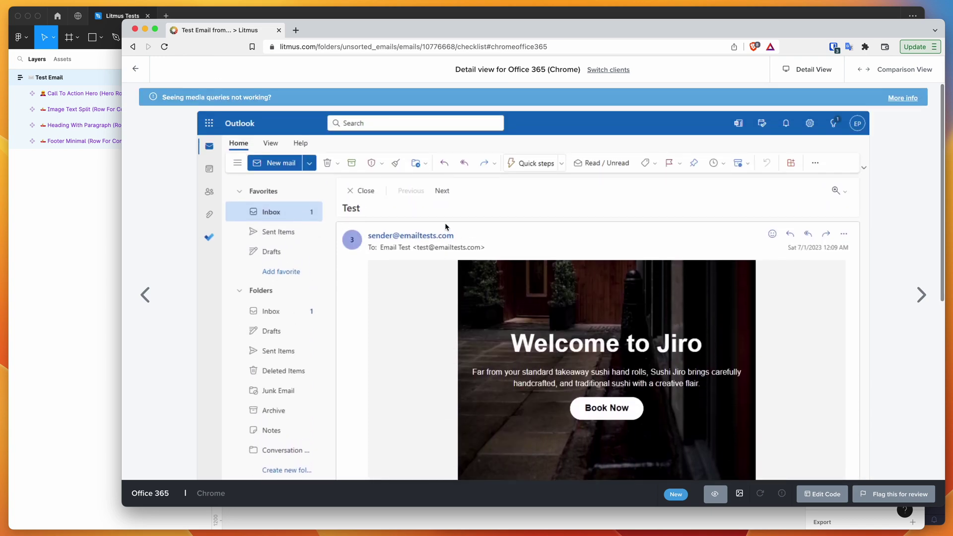
left_click(136, 72)
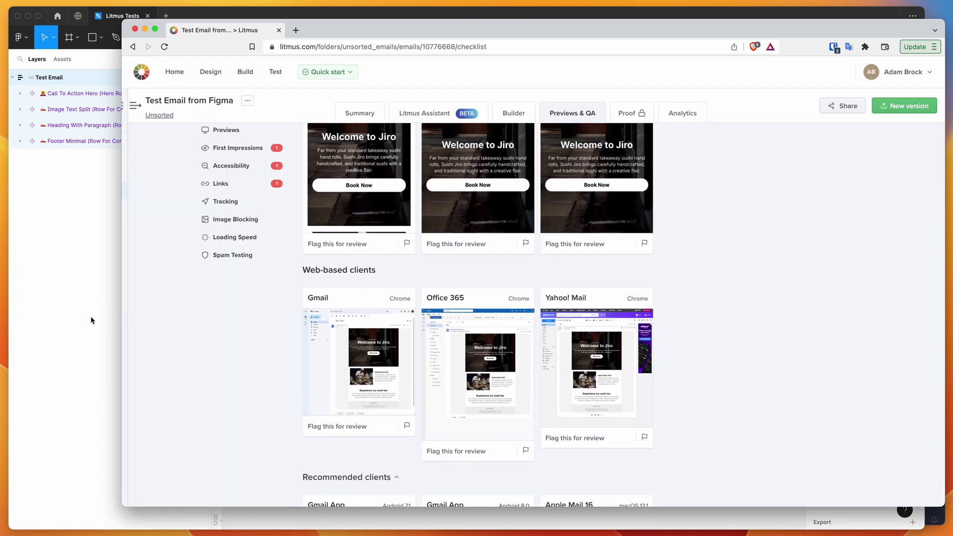
left_click(109, 321)
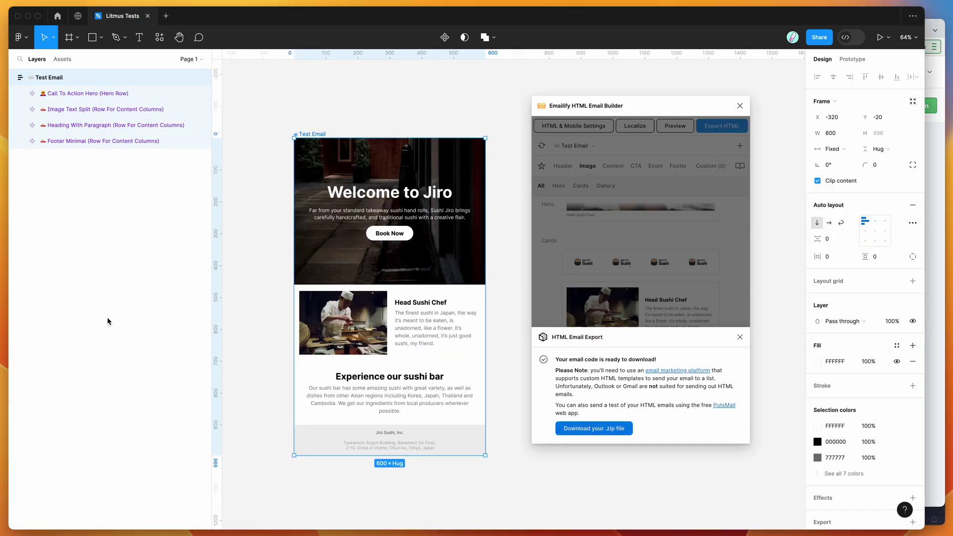
Step: Dismiss the HTML email export notice and browse Emailify's text content blocks
left_click(619, 231)
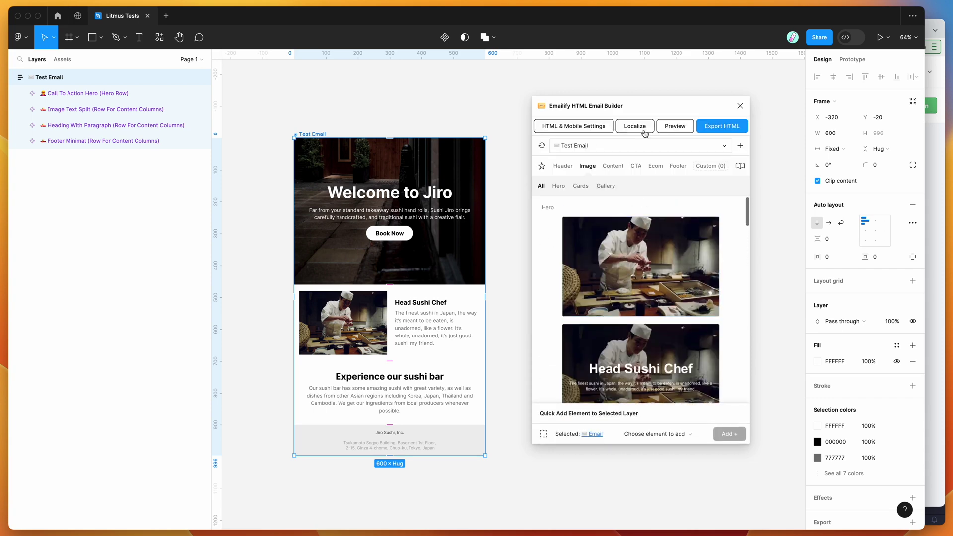
left_click(615, 166)
scroll(656, 249, "down", 1)
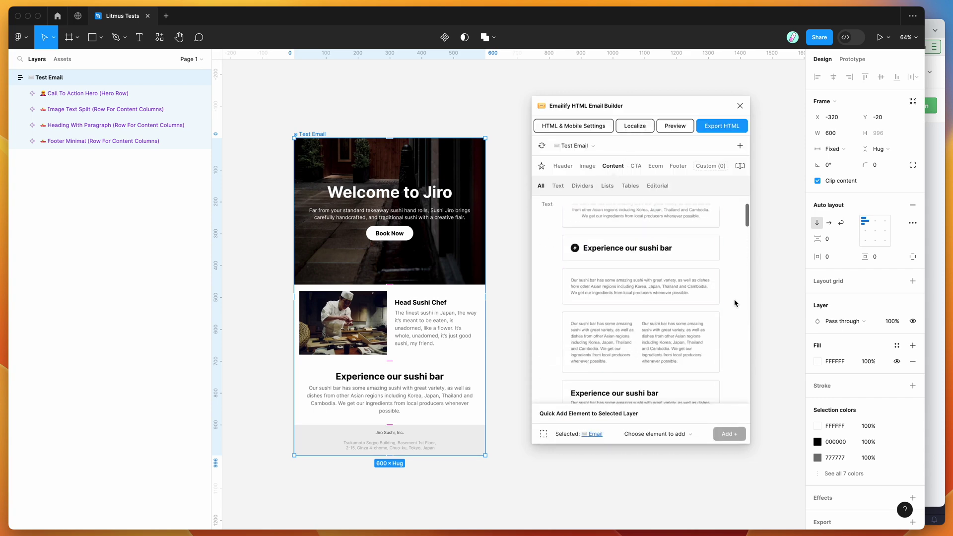
scroll(735, 303, "down", 3)
scroll(735, 303, "down", 5)
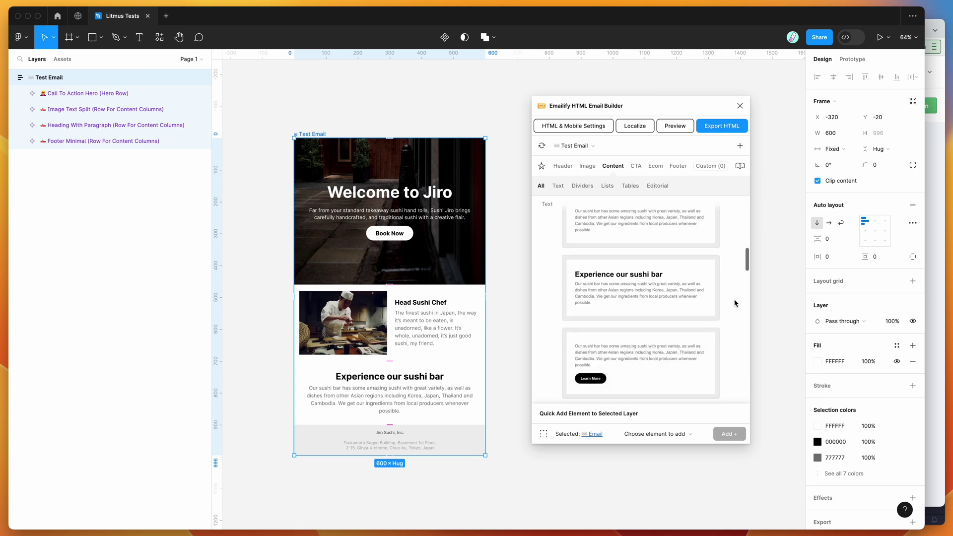
scroll(735, 303, "down", 4)
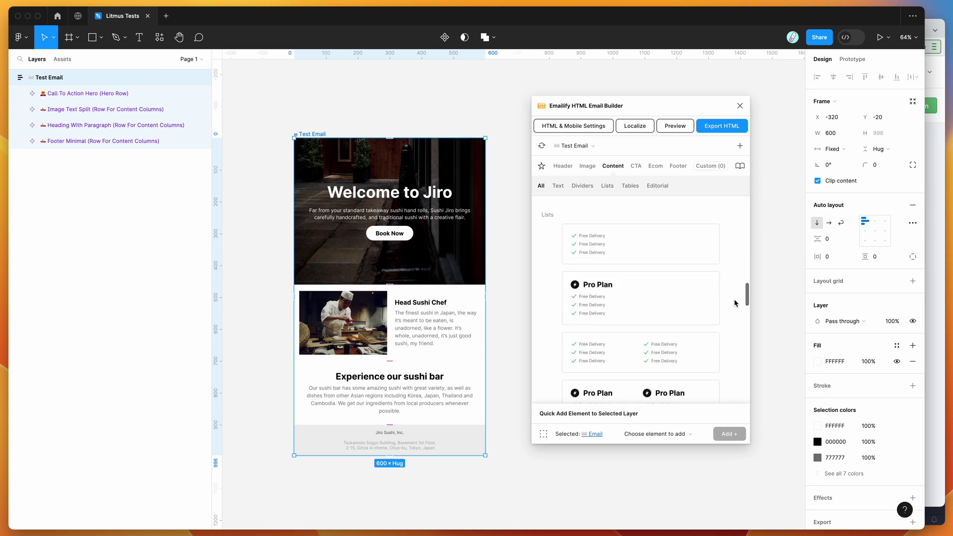
Step: Select the Image Text Split row in the email, then bring the Litmus previews window forward
left_click(478, 298)
scroll(496, 289, "down", 1)
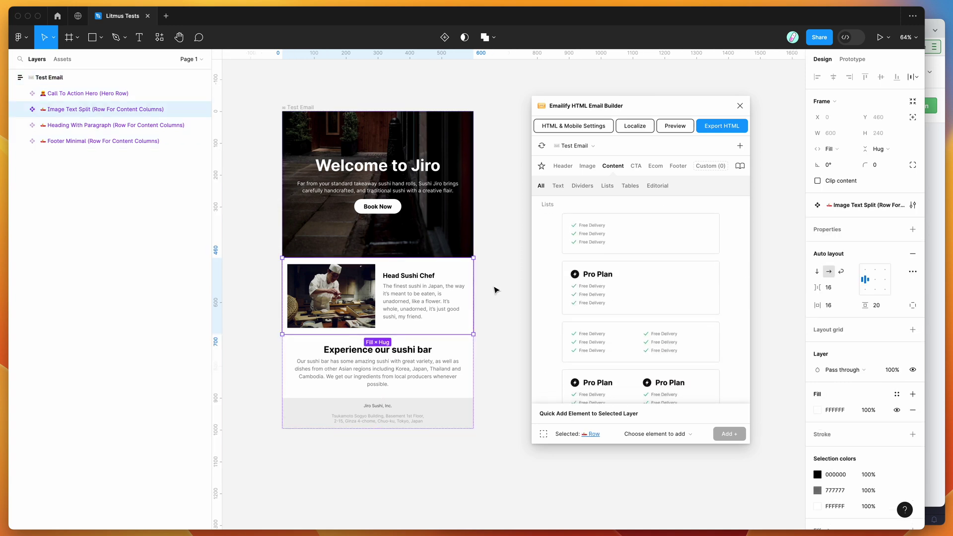
scroll(548, 304, "down", 6)
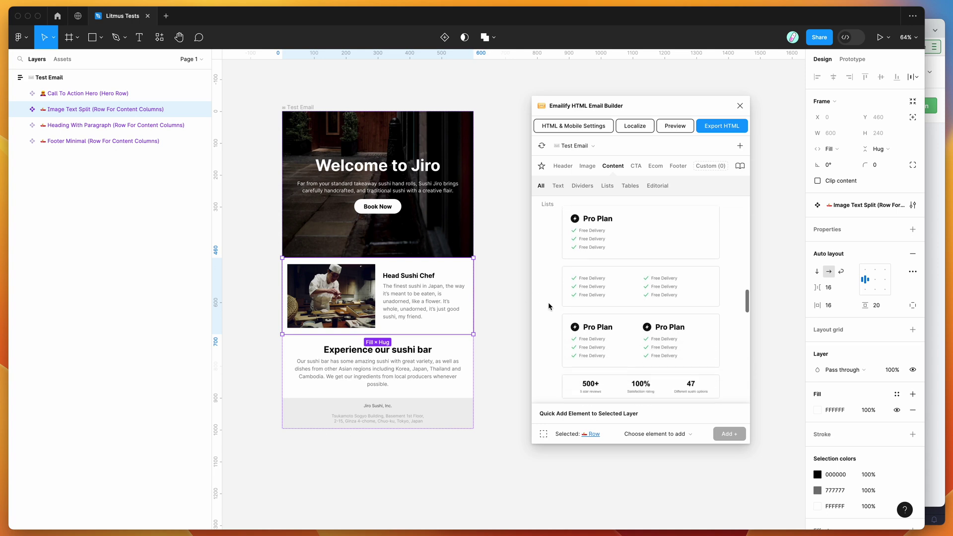
scroll(549, 304, "down", 5)
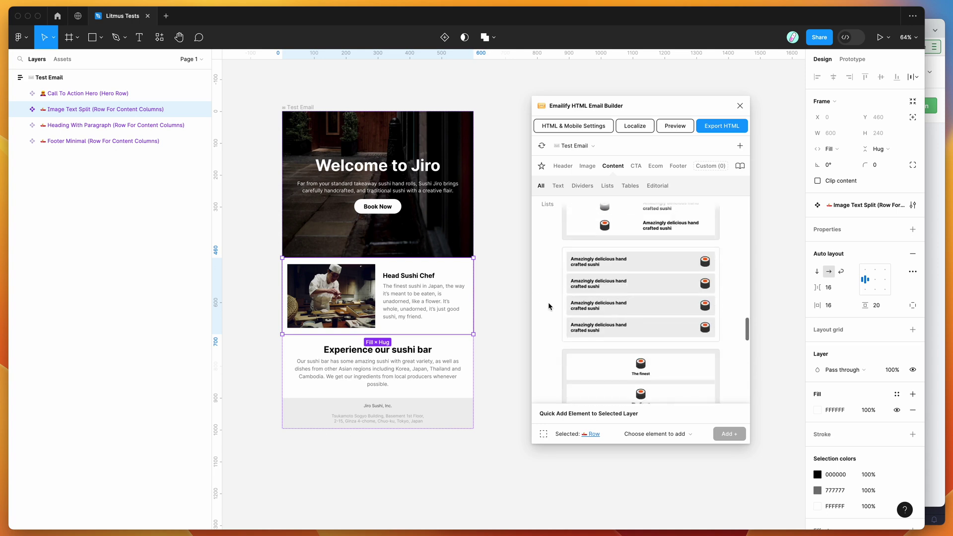
scroll(548, 305, "down", 6)
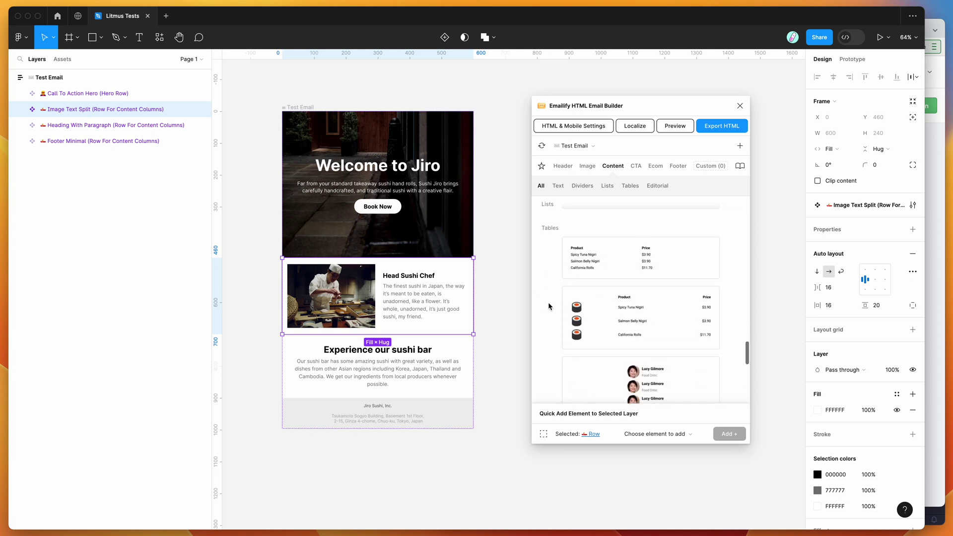
scroll(549, 302, "down", 2)
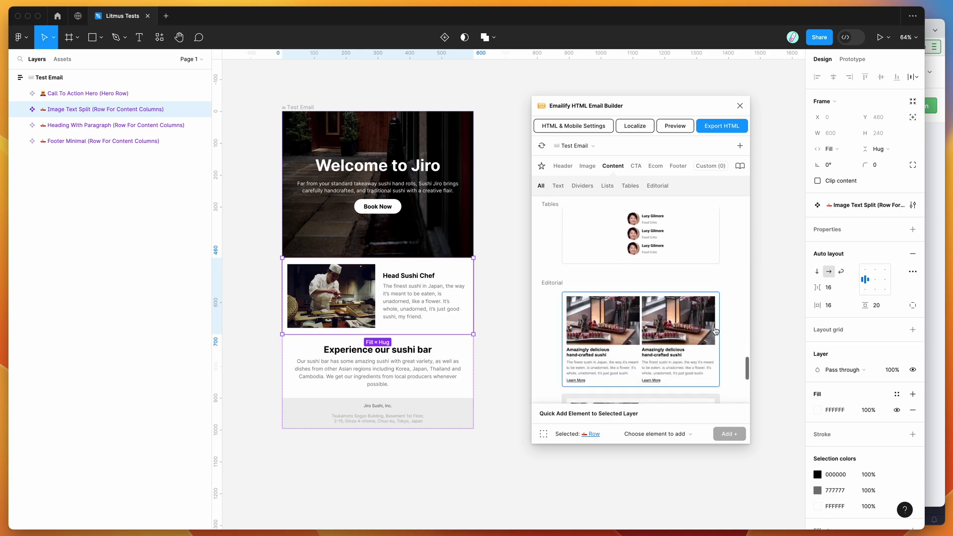
left_click(940, 376)
Step: Open the Choose email clients list on the Litmus Previews page
scroll(723, 329, "up", 2)
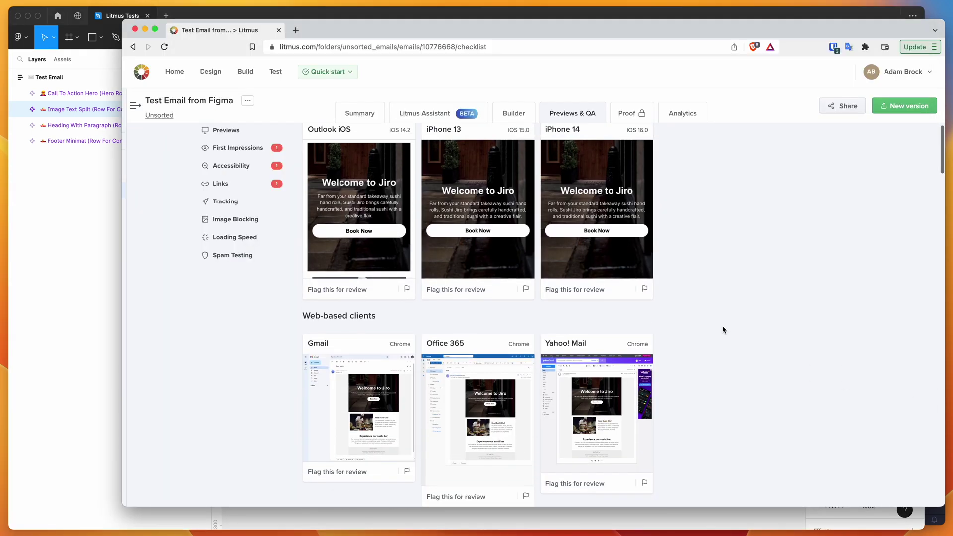
scroll(710, 315, "up", 10)
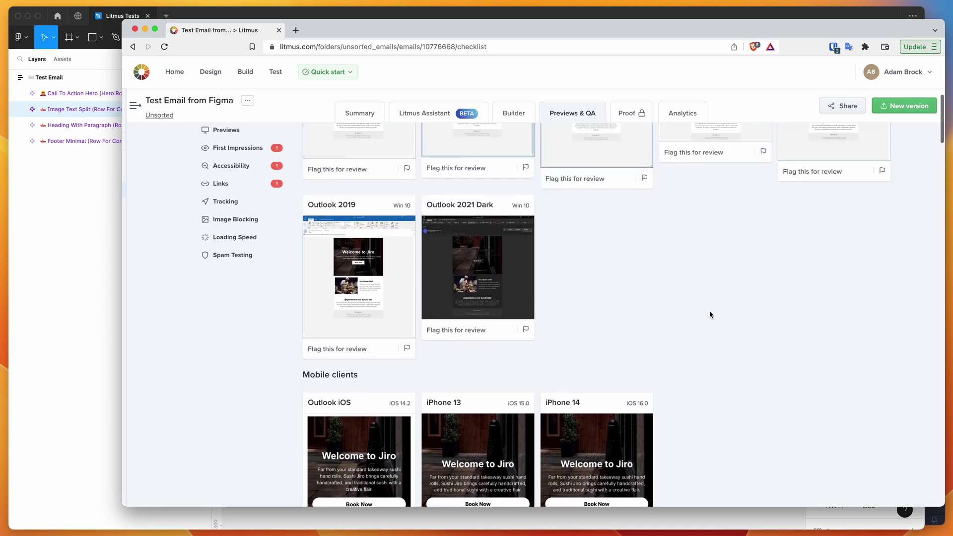
scroll(711, 315, "up", 5)
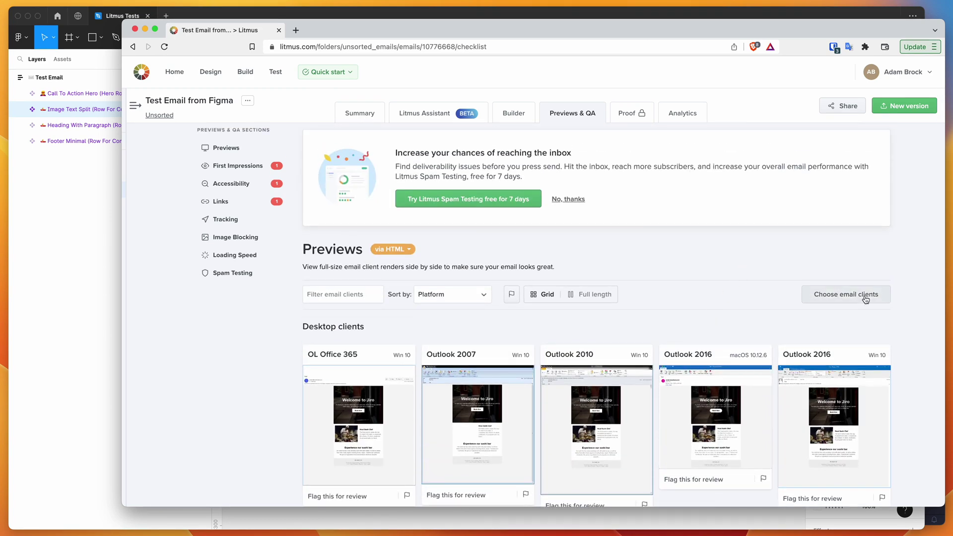
left_click(836, 296)
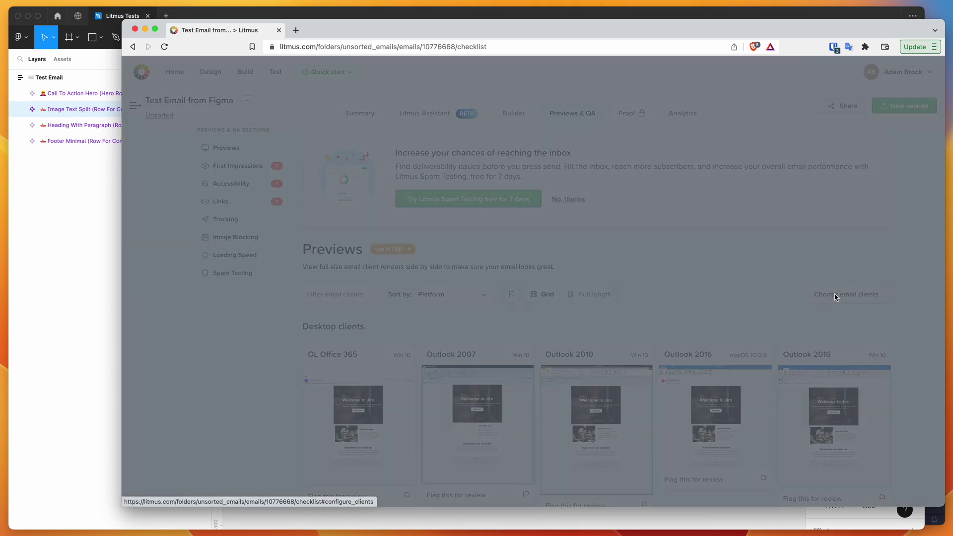
scroll(581, 265, "down", 5)
scroll(582, 268, "down", 3)
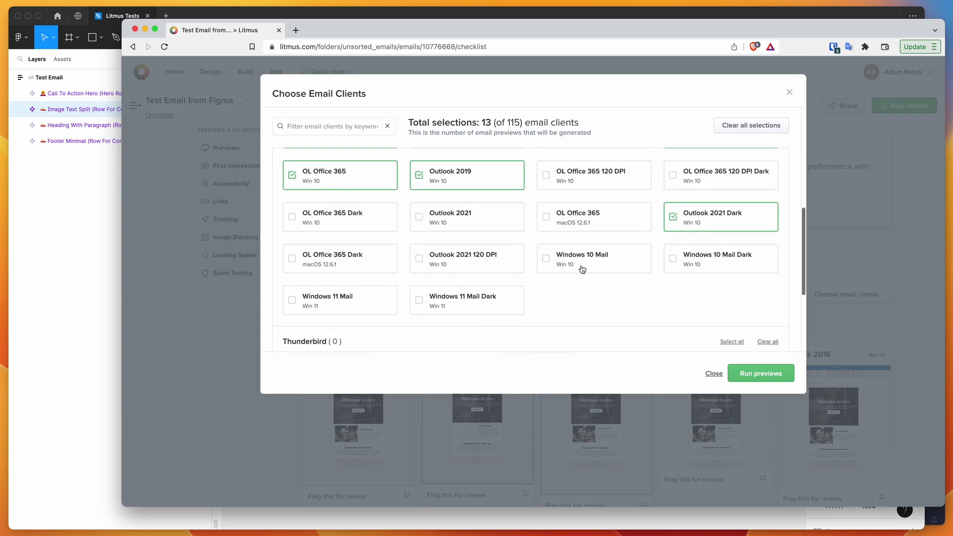
scroll(582, 268, "up", 1)
scroll(516, 293, "down", 4)
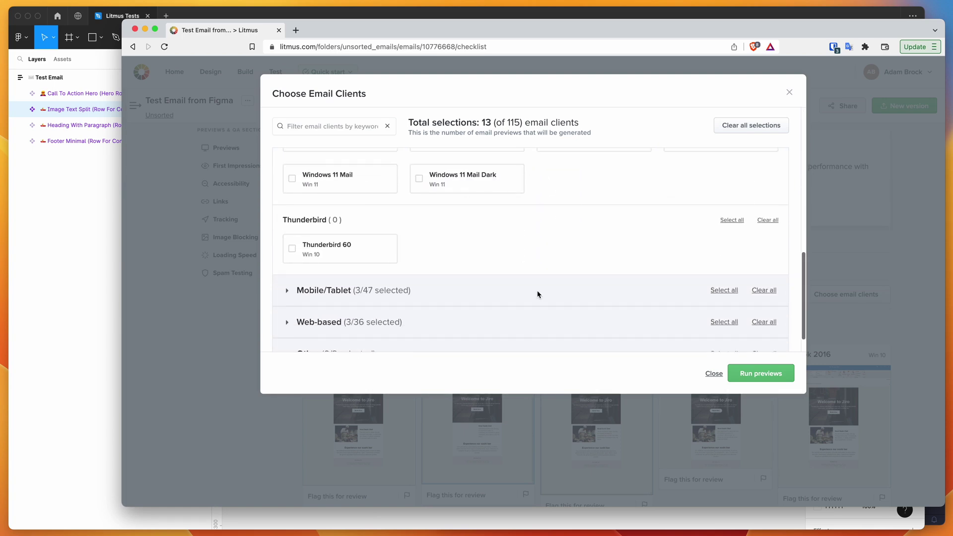
Step: Review the Mobile/Tablet and Web-based selections and run previews for the 13 clients
left_click(334, 261)
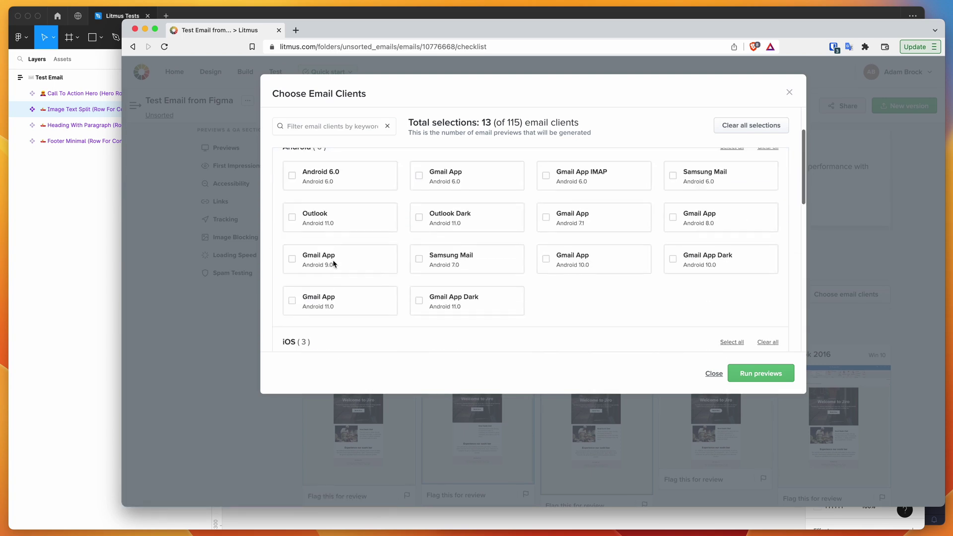
scroll(333, 263, "down", 10)
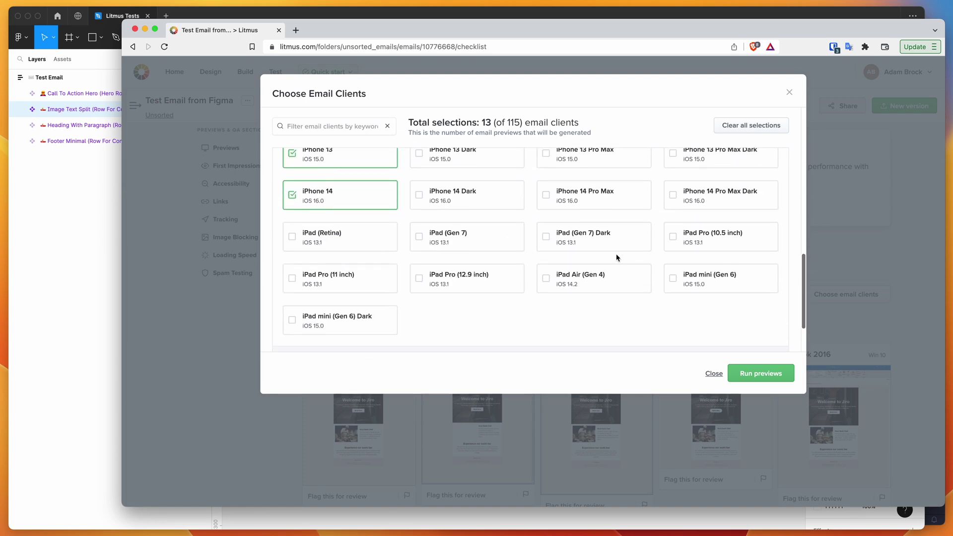
scroll(462, 308, "down", 3)
left_click(379, 293)
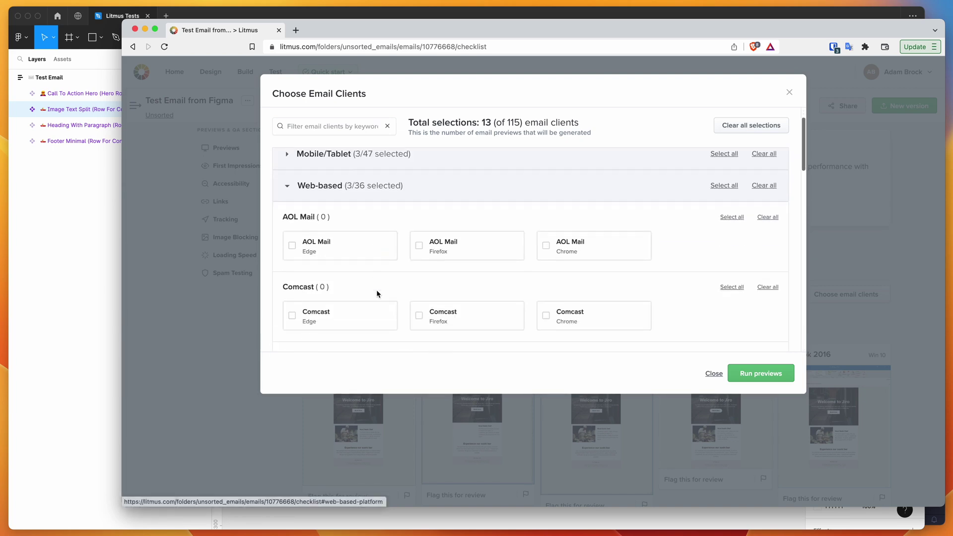
scroll(376, 293, "down", 6)
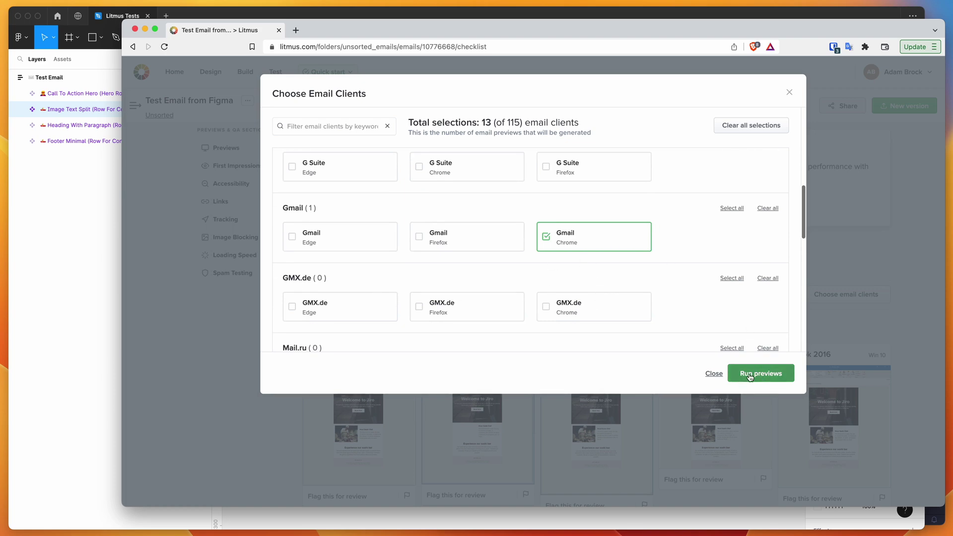
left_click(713, 375)
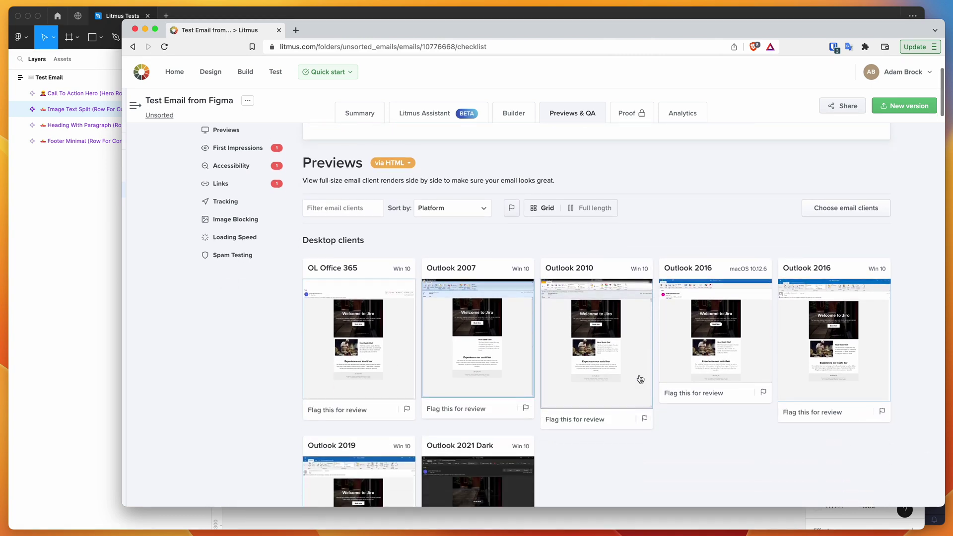
Step: Scroll through the desktop, mobile and web-based renders, then switch back to the Figma design
scroll(662, 323, "down", 10)
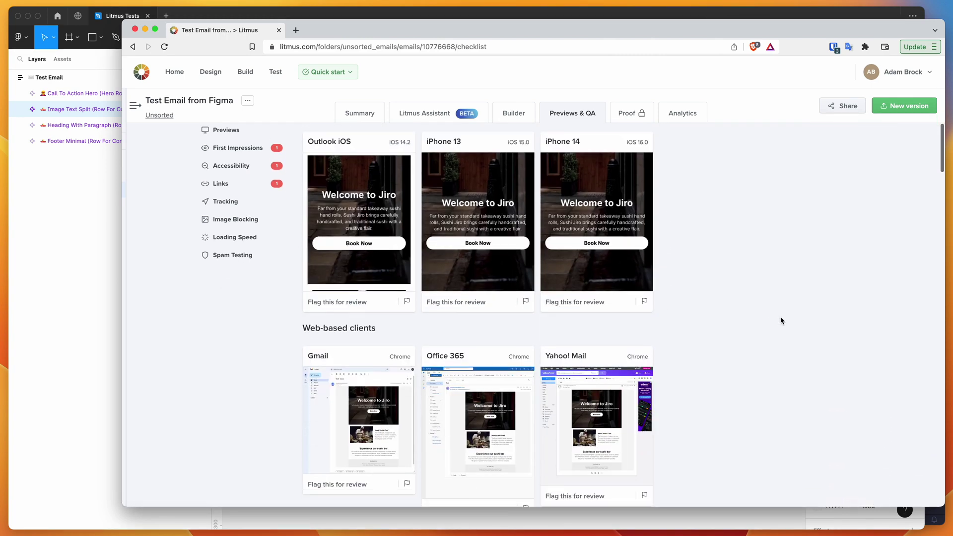
scroll(781, 321, "down", 1)
scroll(781, 321, "down", 1)
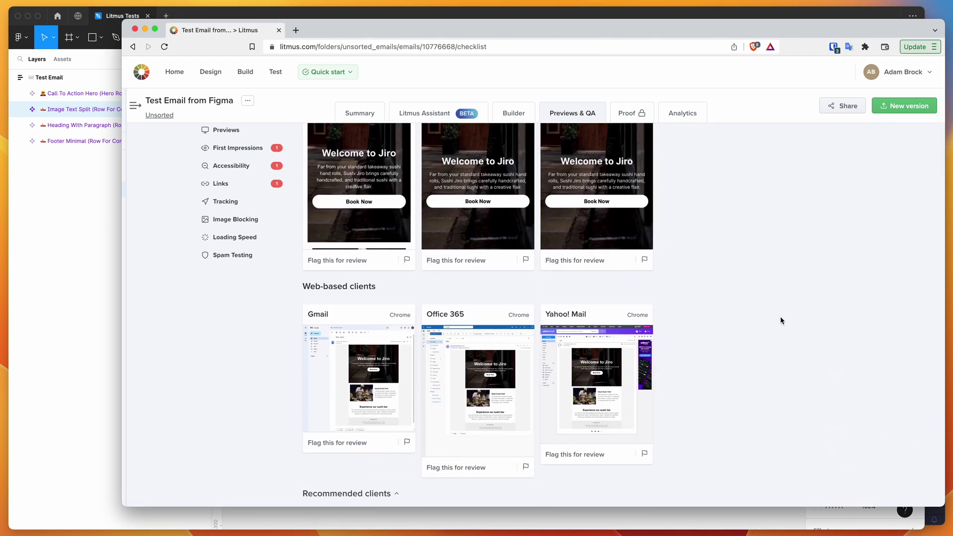
scroll(781, 320, "down", 1)
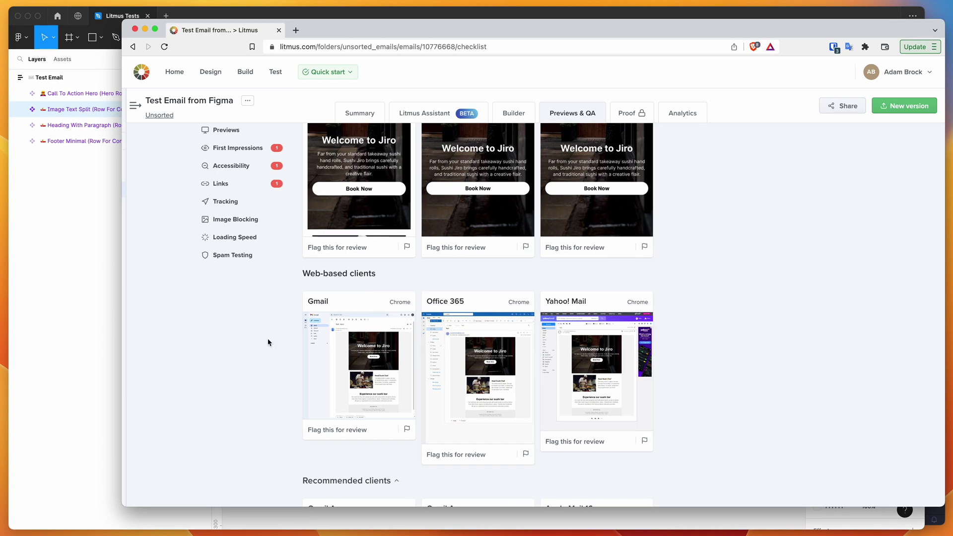
scroll(268, 343, "up", 3)
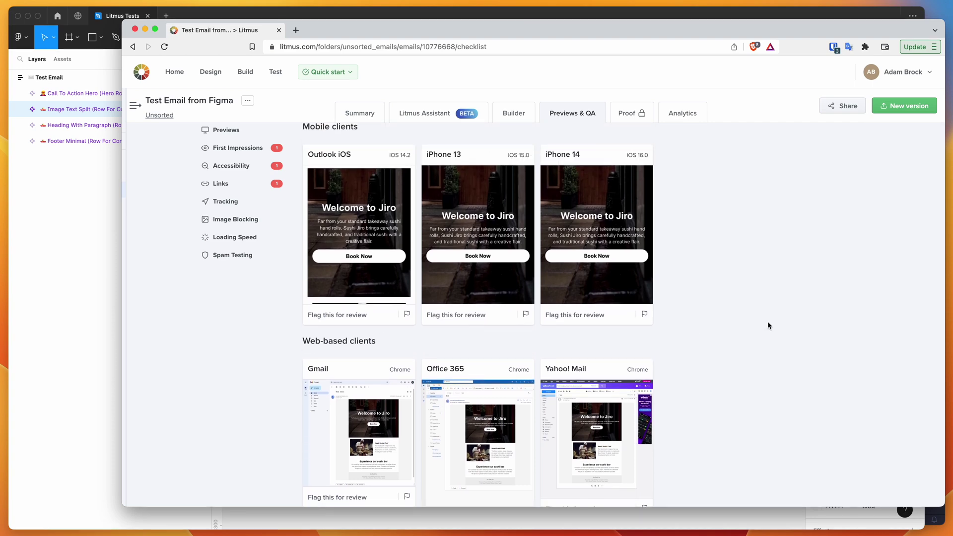
scroll(768, 326, "down", 5)
scroll(768, 325, "up", 3)
scroll(768, 326, "up", 5)
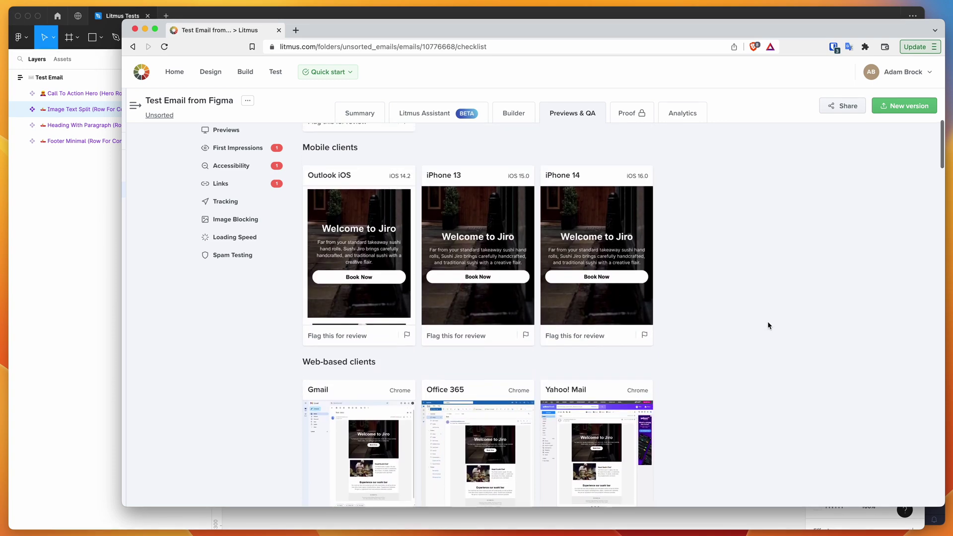
scroll(768, 321, "up", 5)
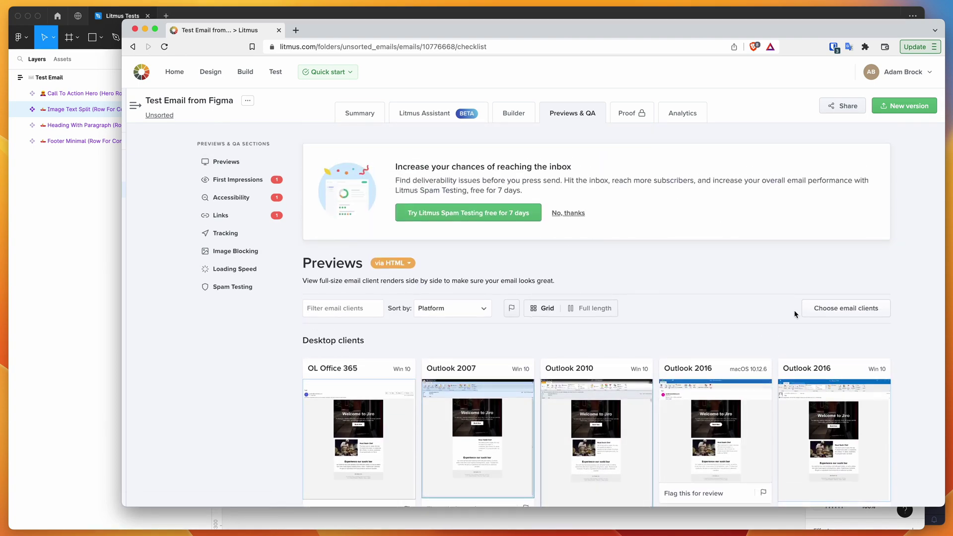
scroll(802, 326, "down", 10)
scroll(803, 329, "down", 2)
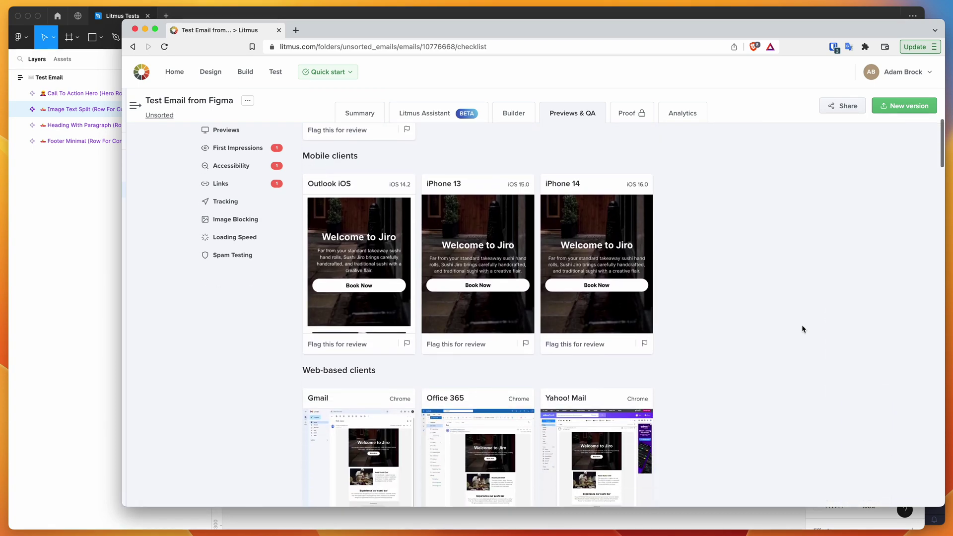
left_click(82, 354)
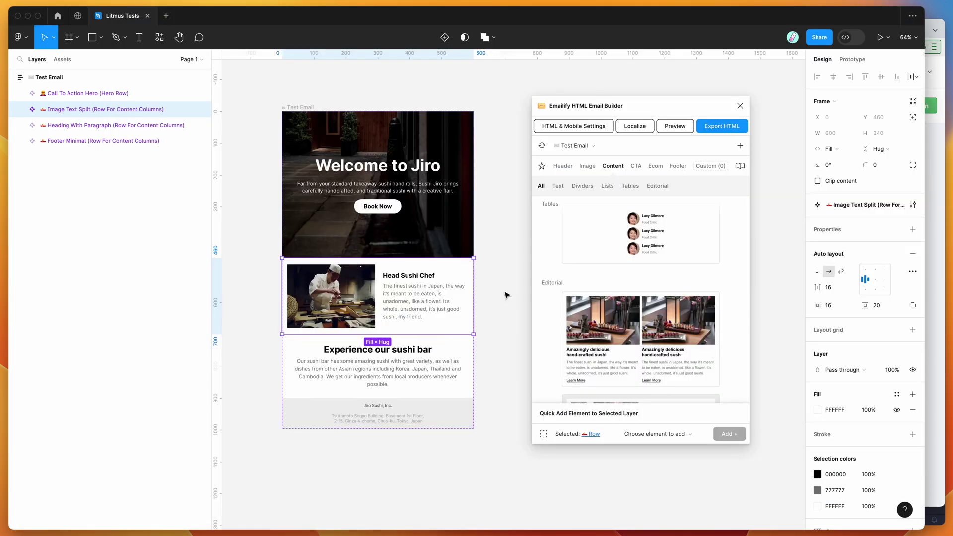